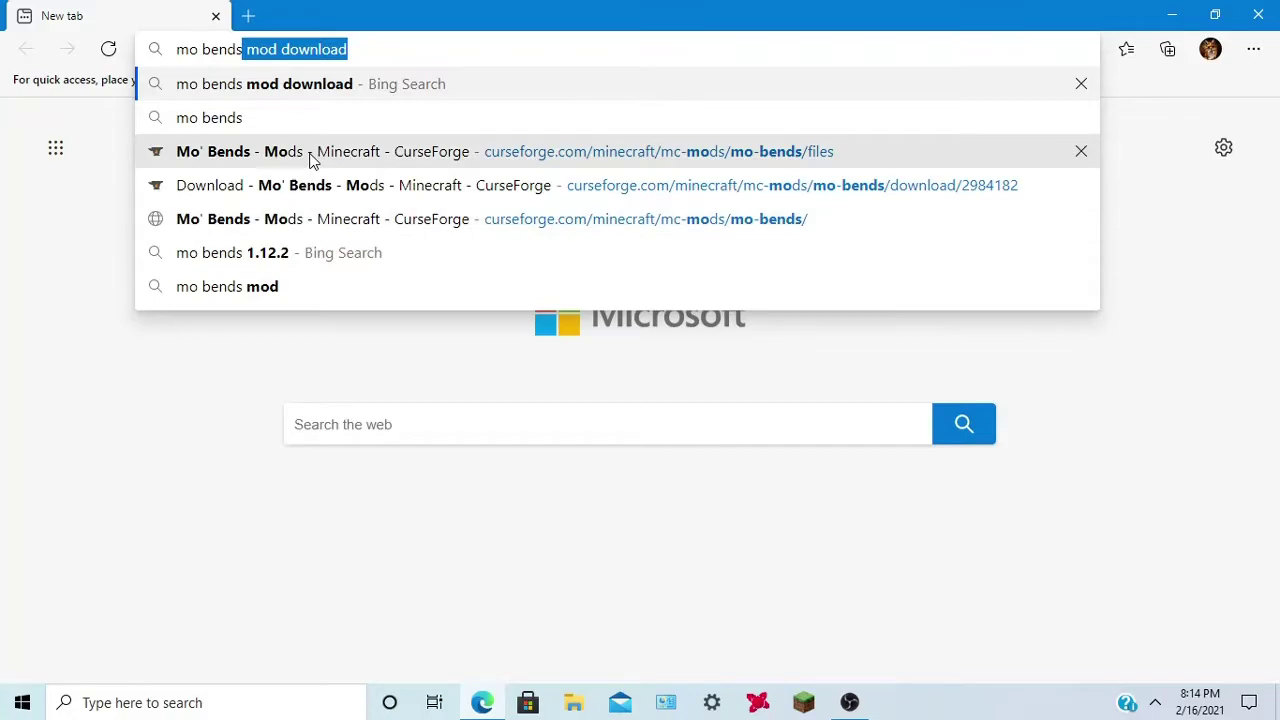
Step: Download the Mo' Bends mod for Minecraft 1.12.2 from CurseForge, keeping the blocked jar, and open files.minecraftforge.net in a new tab
{"action": "left_click", "coordinate": [310, 158]}
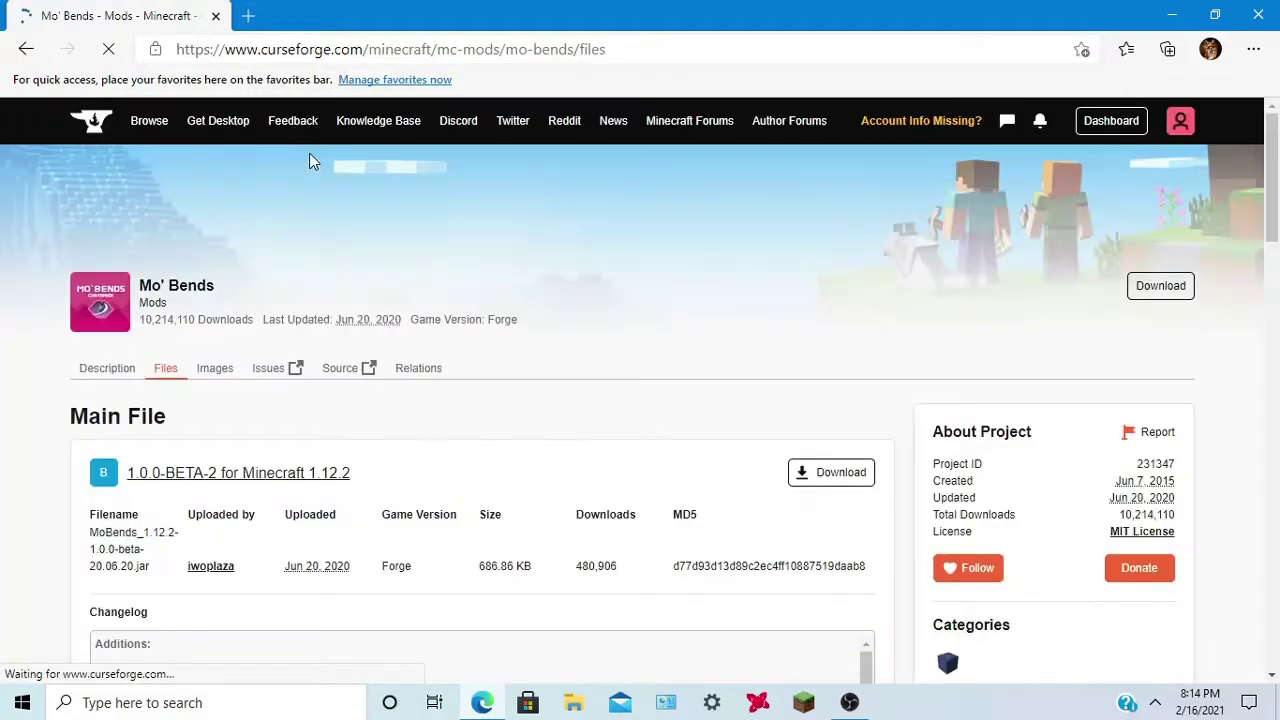
{"action": "scroll", "coordinate": [305, 170], "scroll_direction": "down", "scroll_amount": 3}
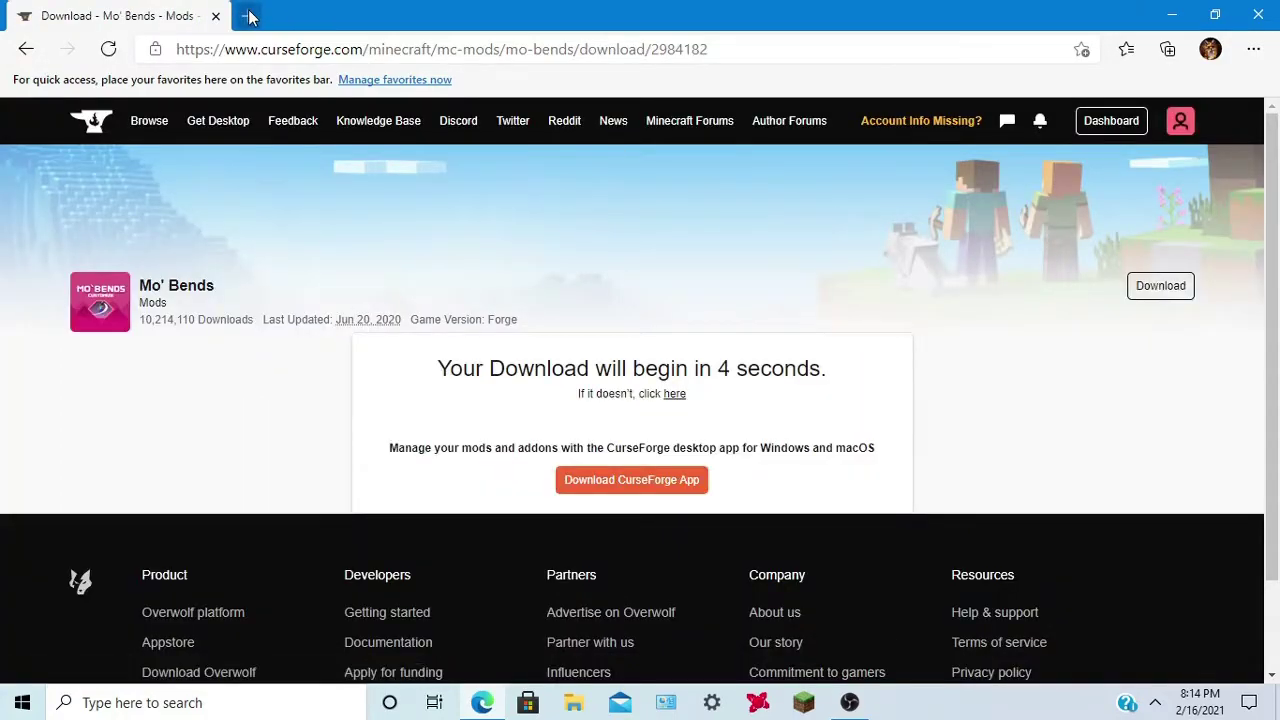
{"action": "left_click", "coordinate": [248, 15]}
{"action": "type", "text": "files"}
{"action": "key", "text": "Return"}
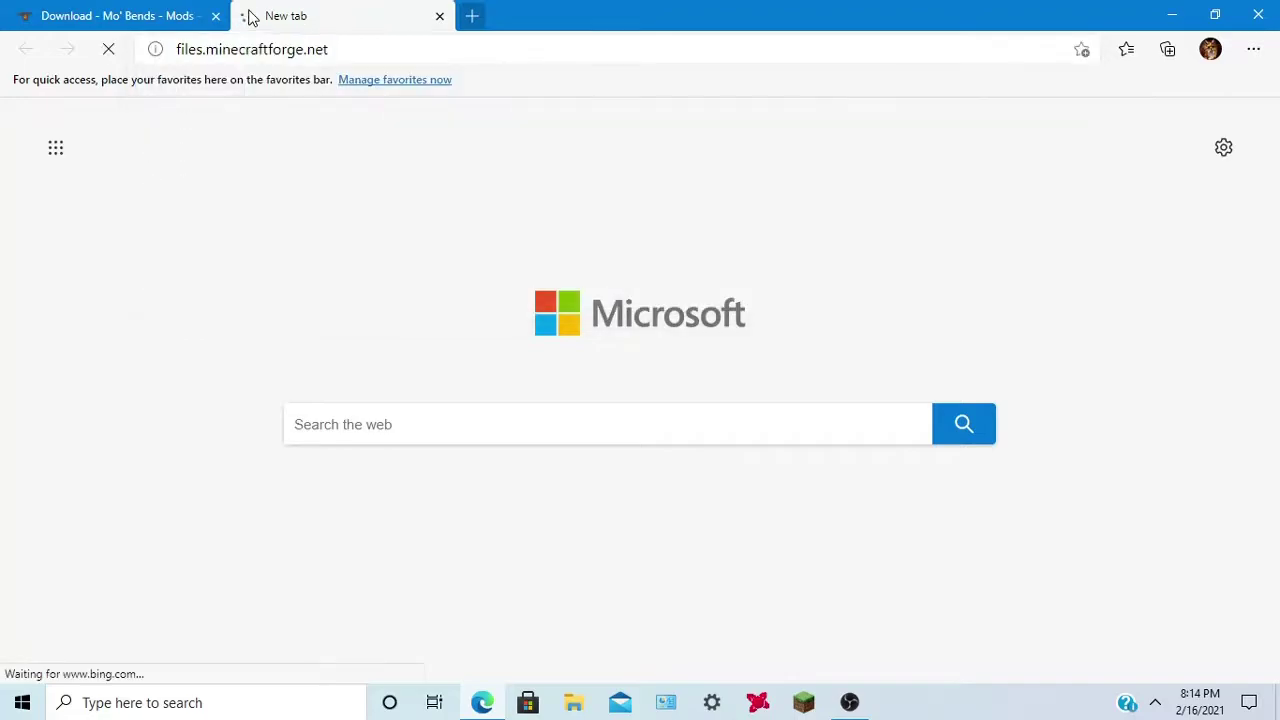
{"action": "left_click", "coordinate": [140, 12]}
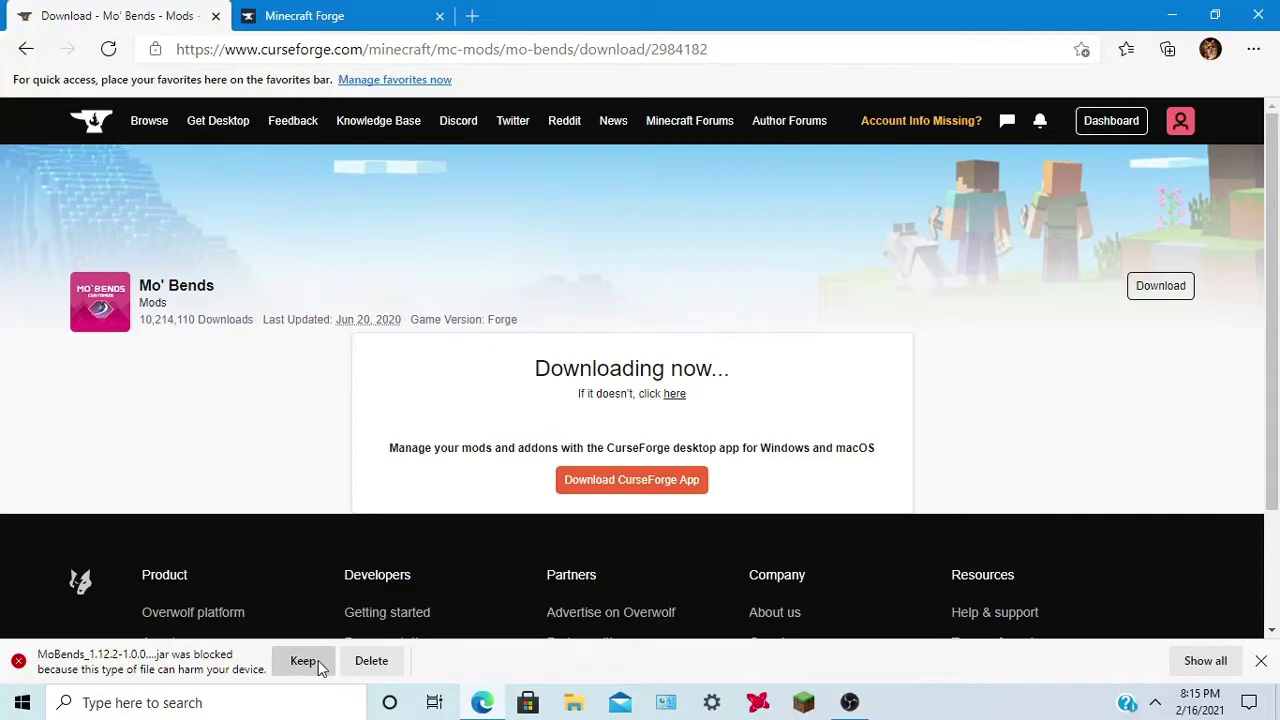
{"action": "left_click", "coordinate": [304, 661]}
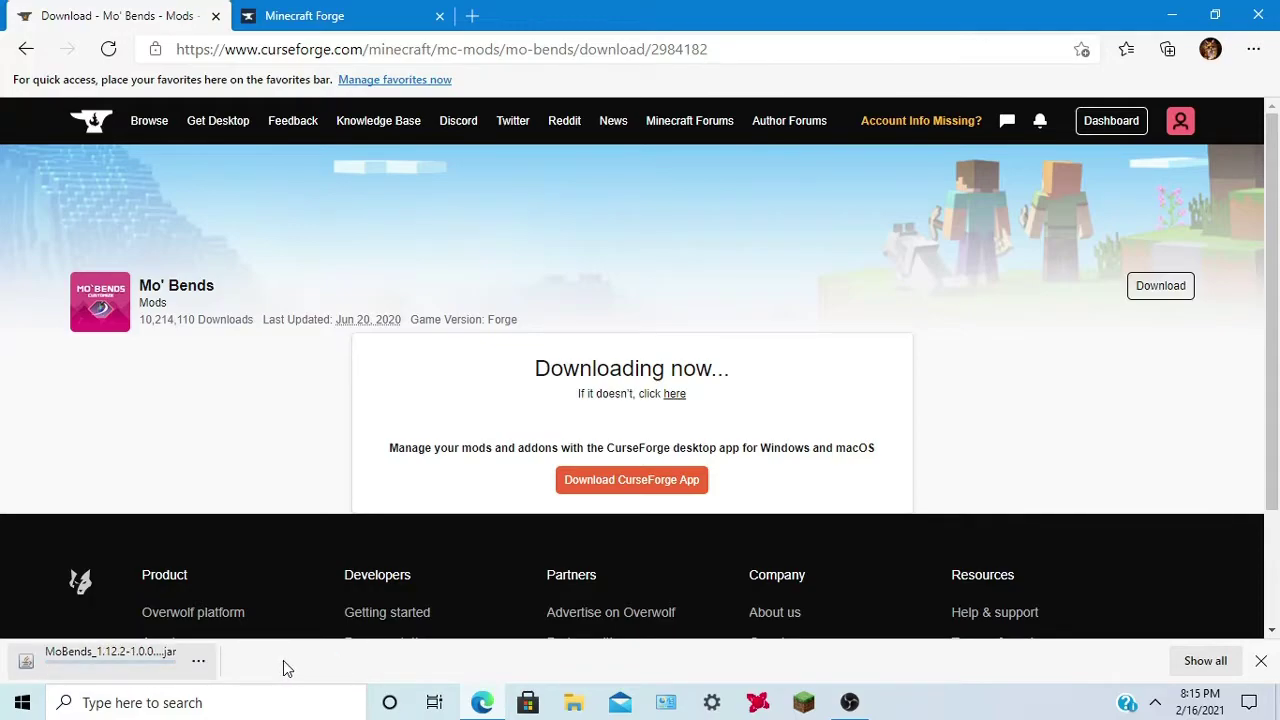
Step: Download the latest Forge installer for Minecraft 1.12.2, keep the blocked jar, and close the browser
{"action": "left_click", "coordinate": [387, 10]}
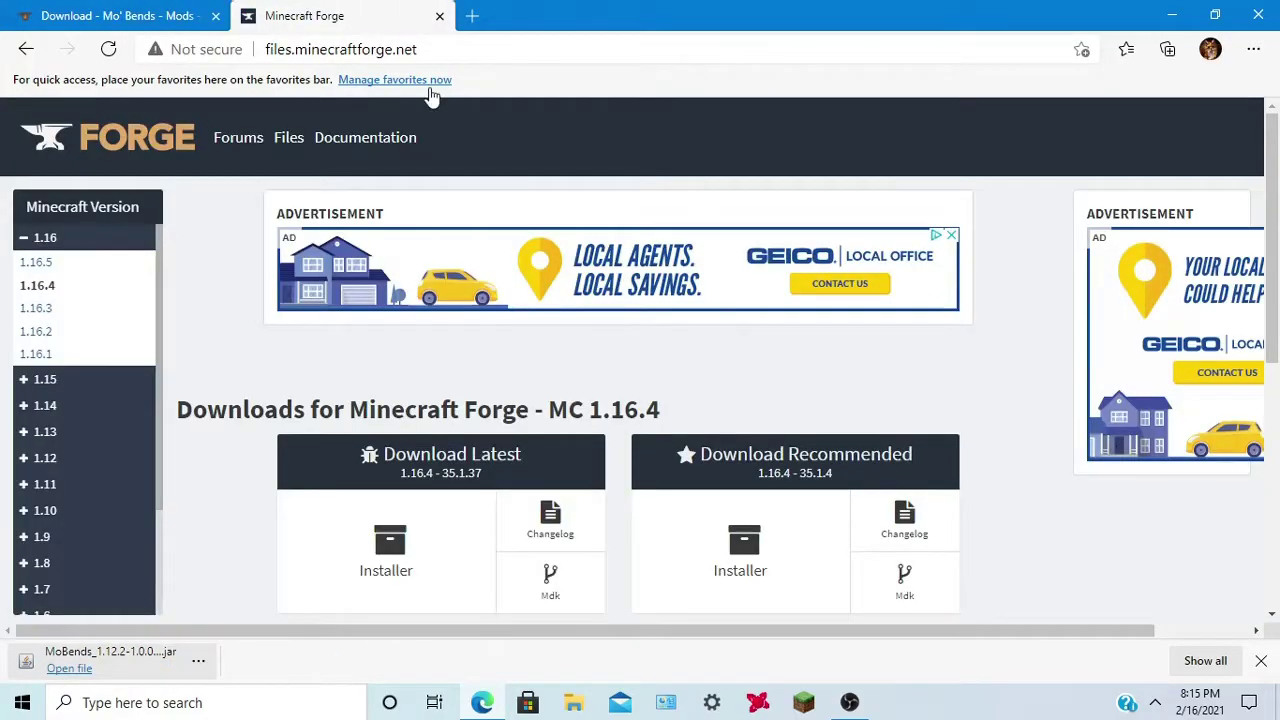
{"action": "left_click", "coordinate": [42, 458]}
{"action": "left_click", "coordinate": [46, 490]}
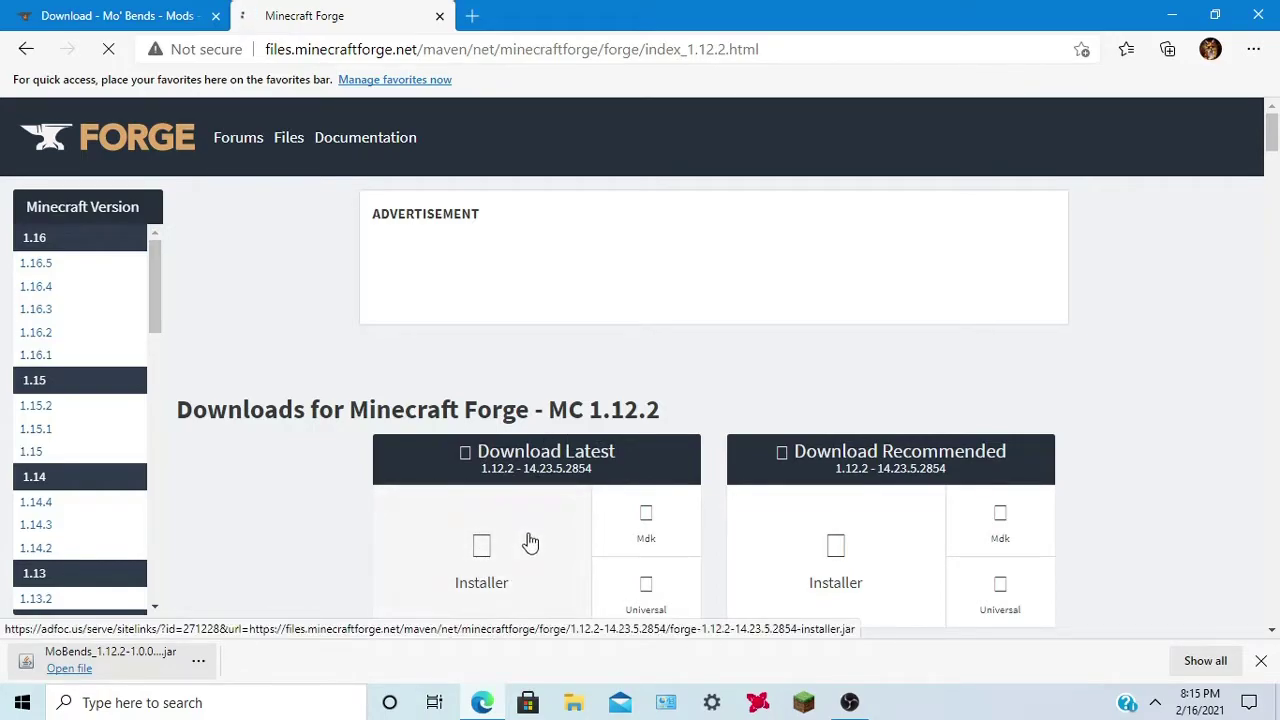
{"action": "left_click", "coordinate": [528, 543]}
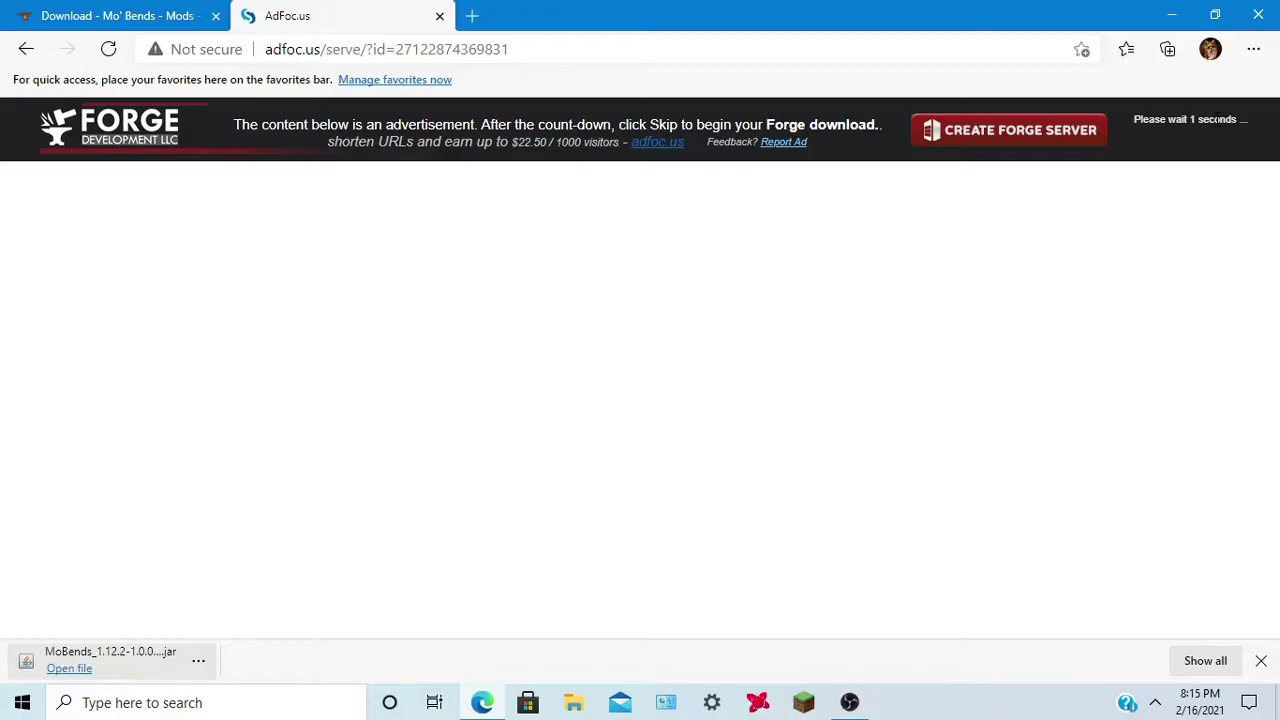
{"action": "left_click", "coordinate": [1218, 129]}
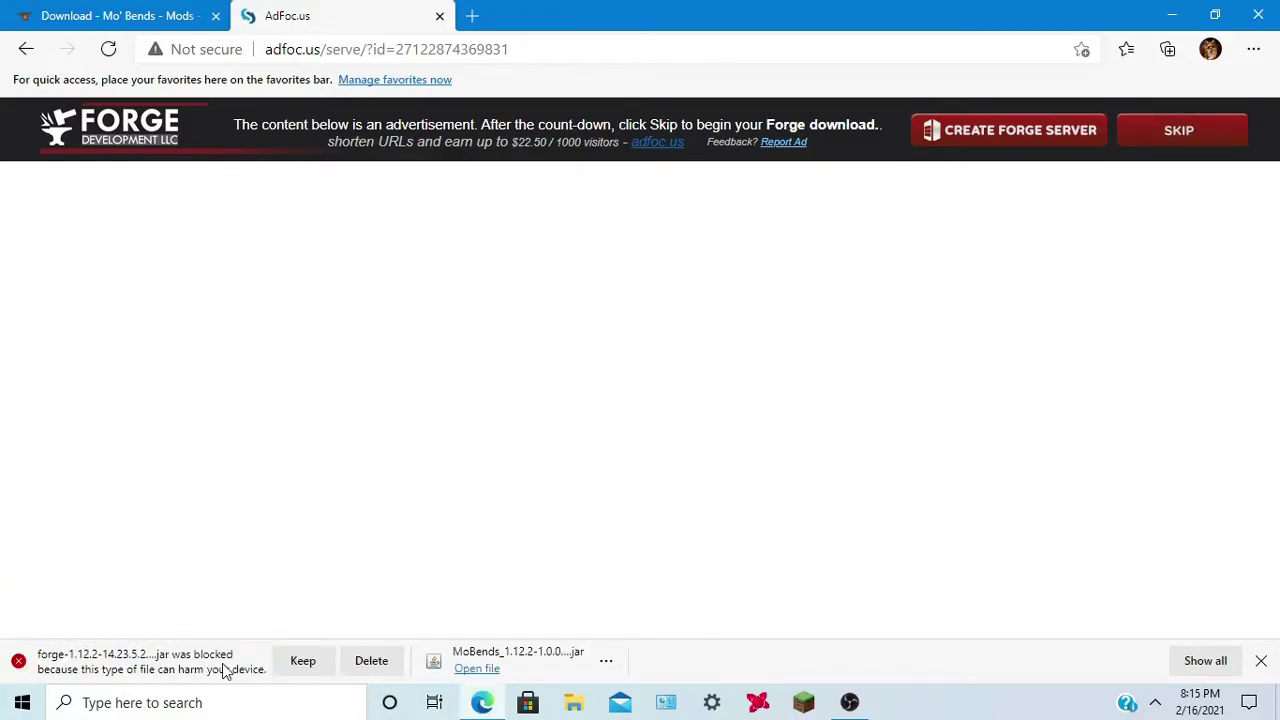
{"action": "left_click", "coordinate": [303, 663]}
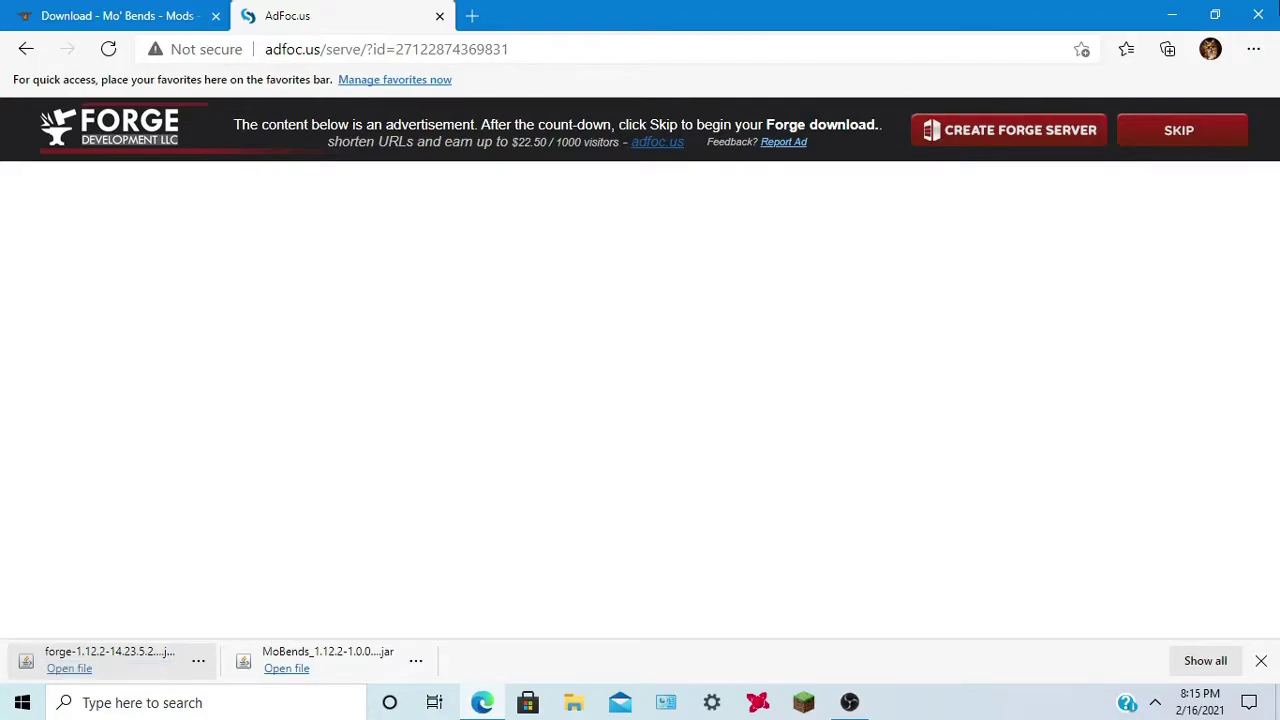
{"action": "left_click", "coordinate": [1262, 14]}
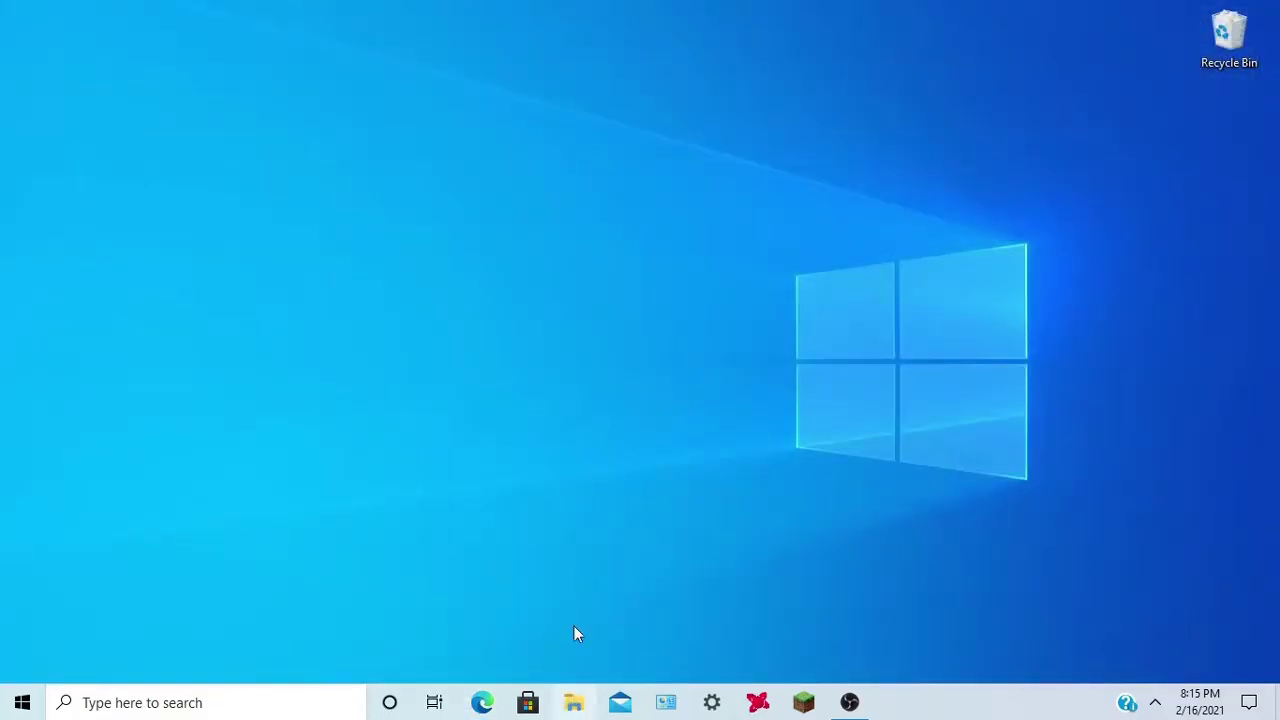
Step: Move the Forge installer and MoBends jar files from the Downloads folder to the desktop and close the folder
{"action": "left_click", "coordinate": [573, 702]}
{"action": "double_click", "coordinate": [594, 283]}
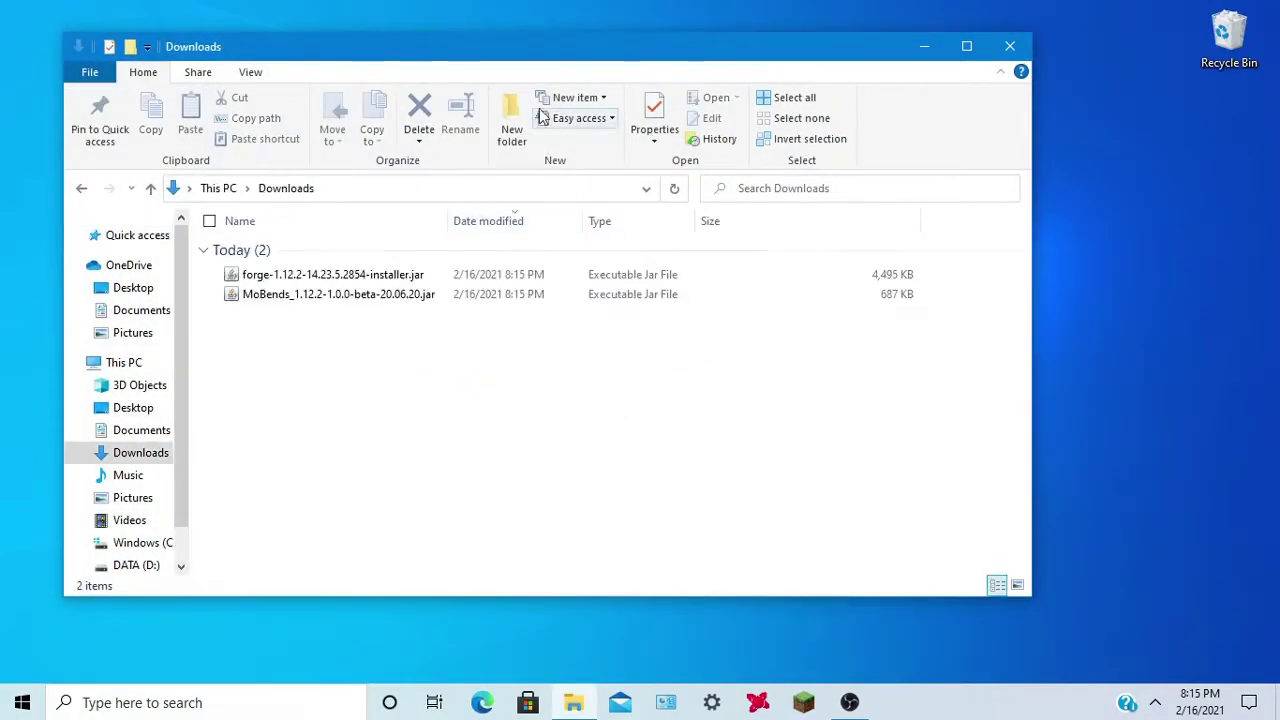
{"action": "left_click_drag", "start_coordinate": [545, 48], "coordinate": [629, 40]}
{"action": "left_click_drag", "start_coordinate": [460, 402], "coordinate": [20, 36]}
{"action": "left_click", "coordinate": [1094, 38]}
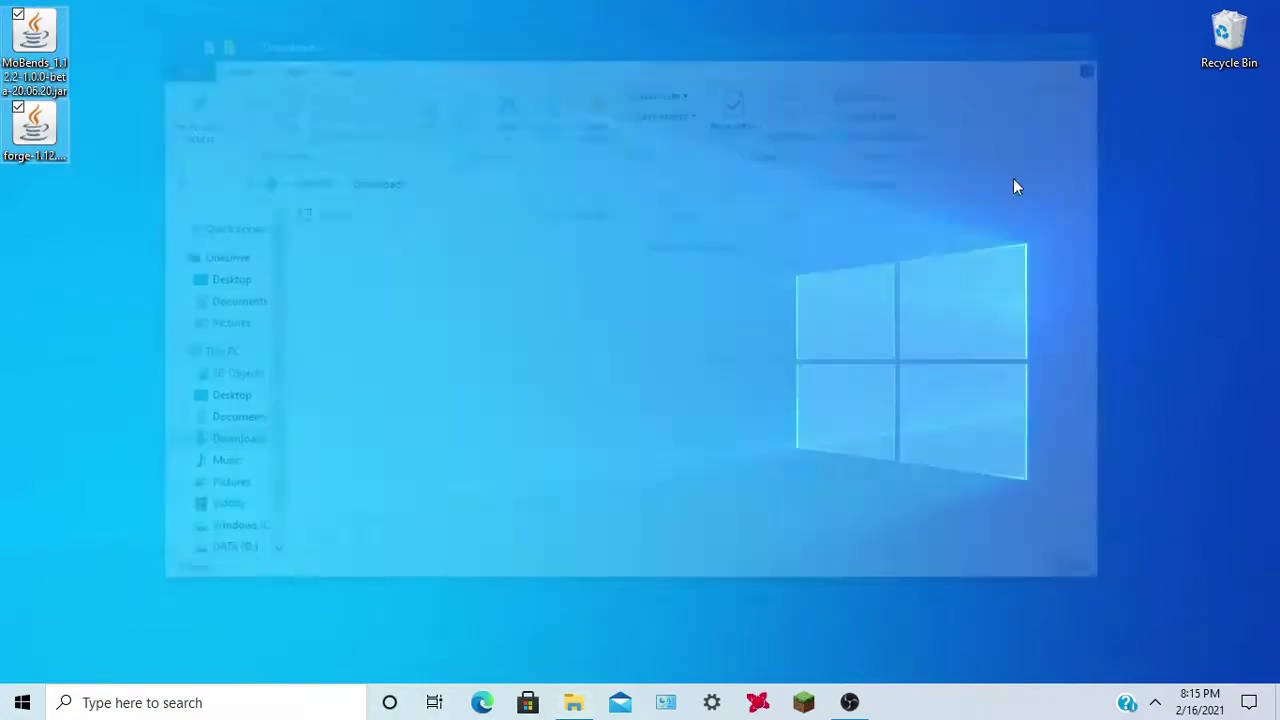
Step: Start a new Java Edition installation in the Minecraft Launcher, named Minecraft 1.12.2, with the farmland block icon
{"action": "left_click", "coordinate": [805, 704]}
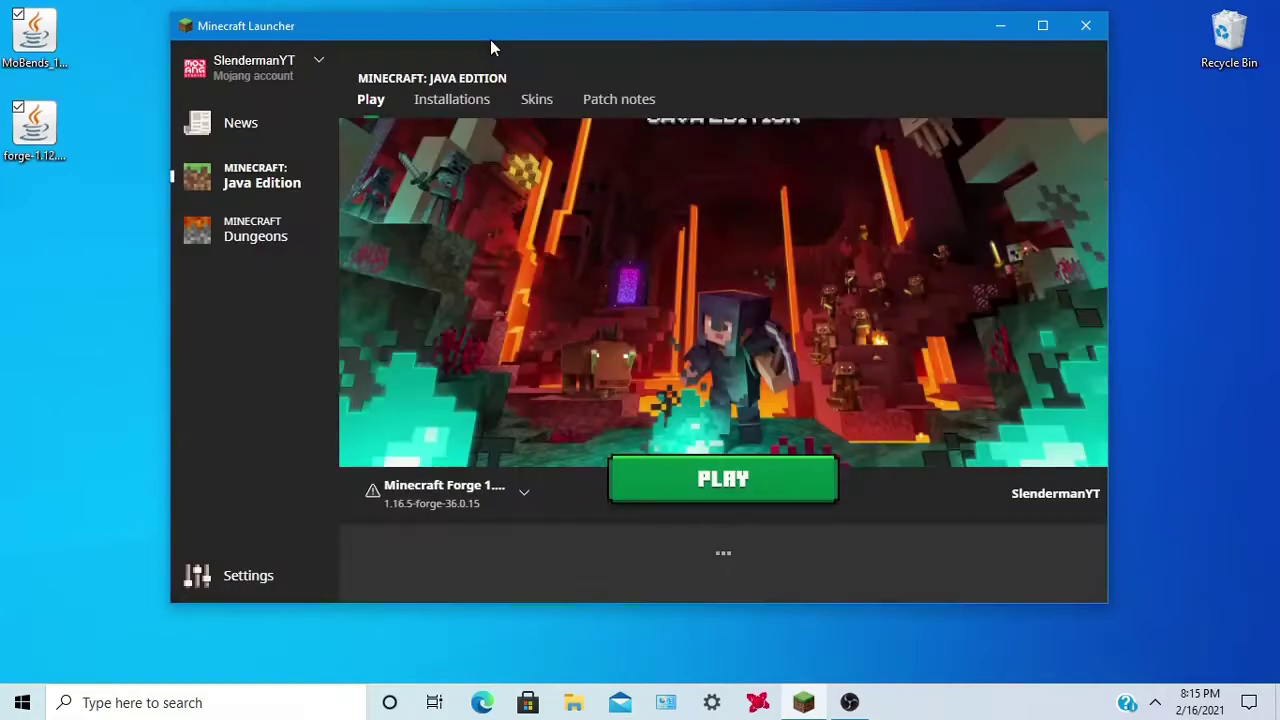
{"action": "left_click", "coordinate": [440, 105]}
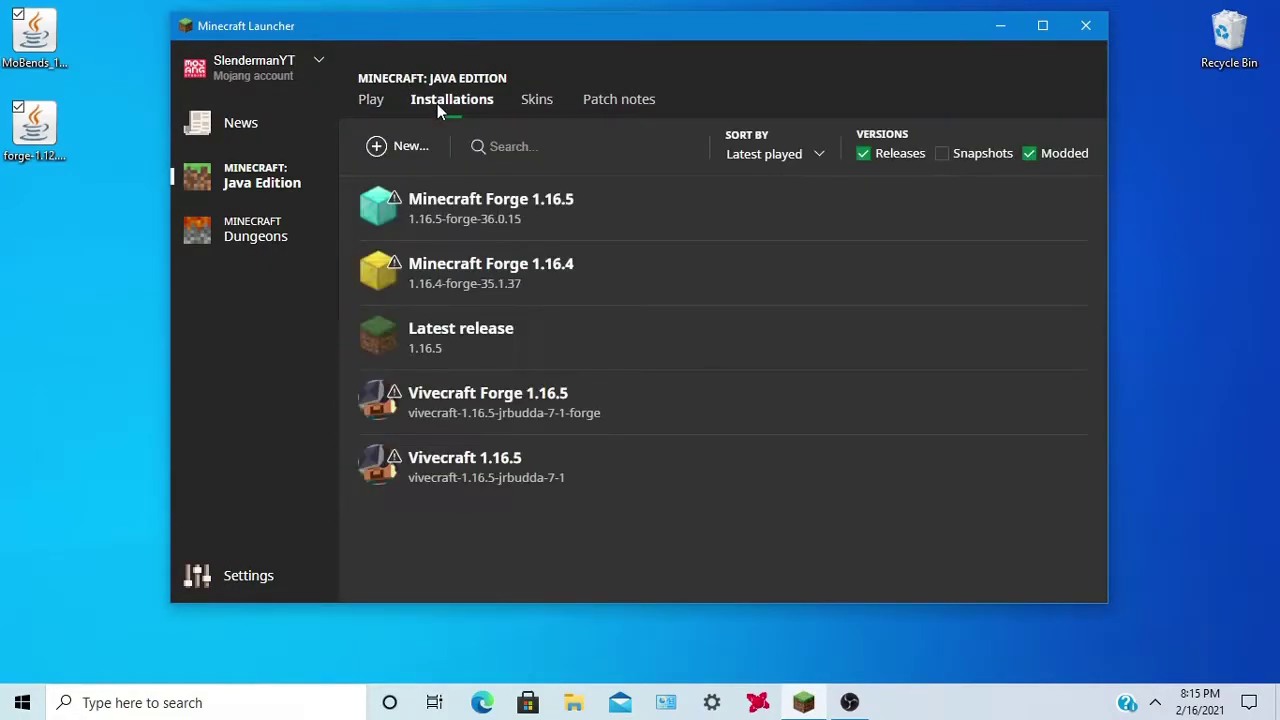
{"action": "left_click", "coordinate": [395, 143]}
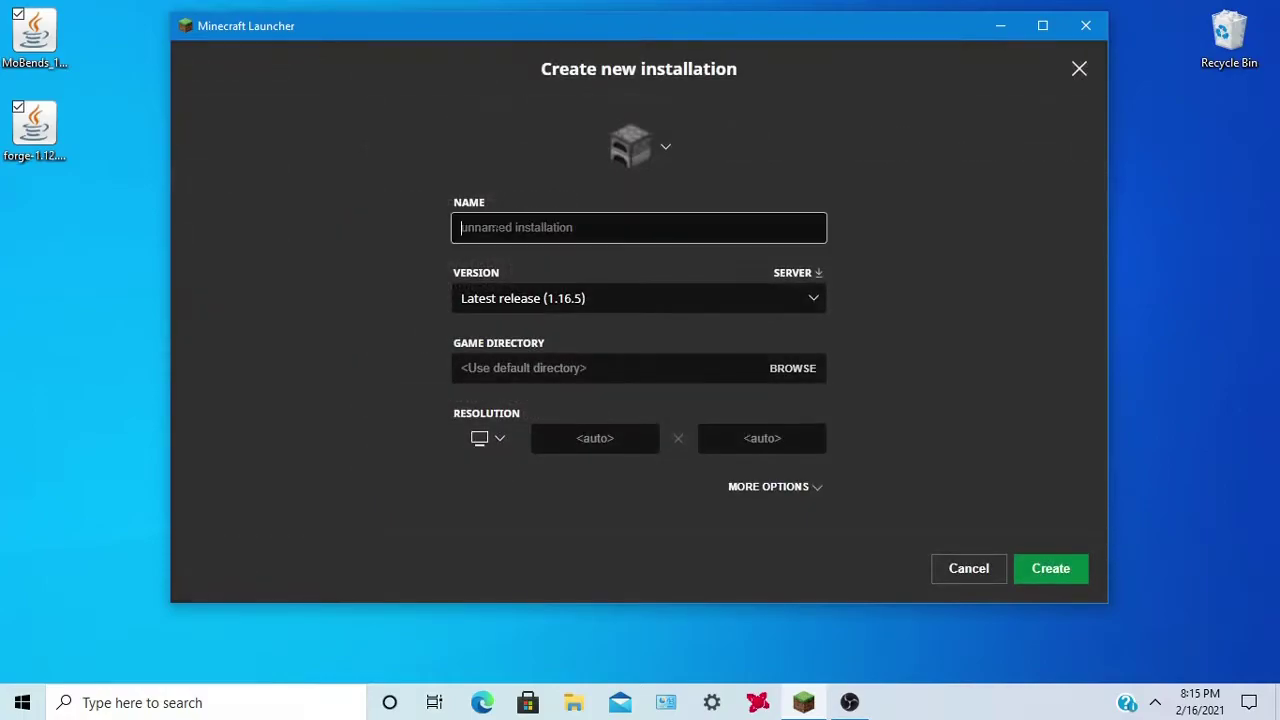
{"action": "type", "text": "Minecraft 1.12.2"}
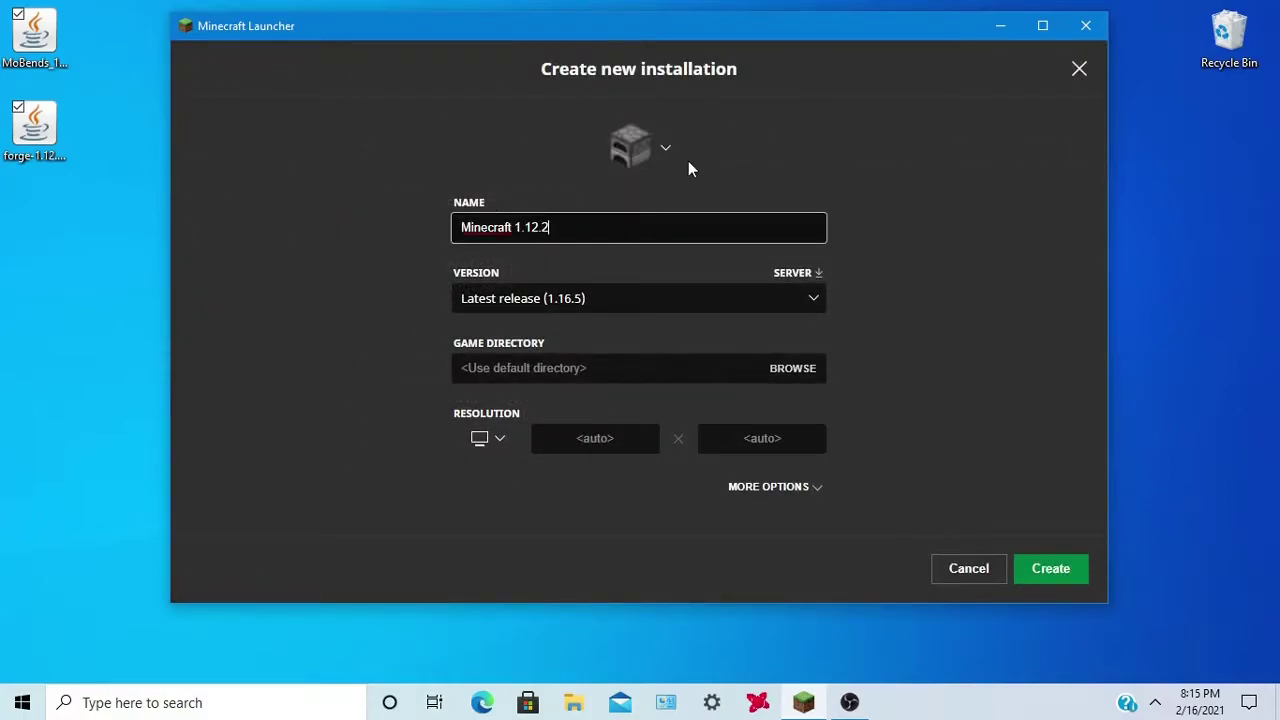
{"action": "left_click", "coordinate": [634, 145]}
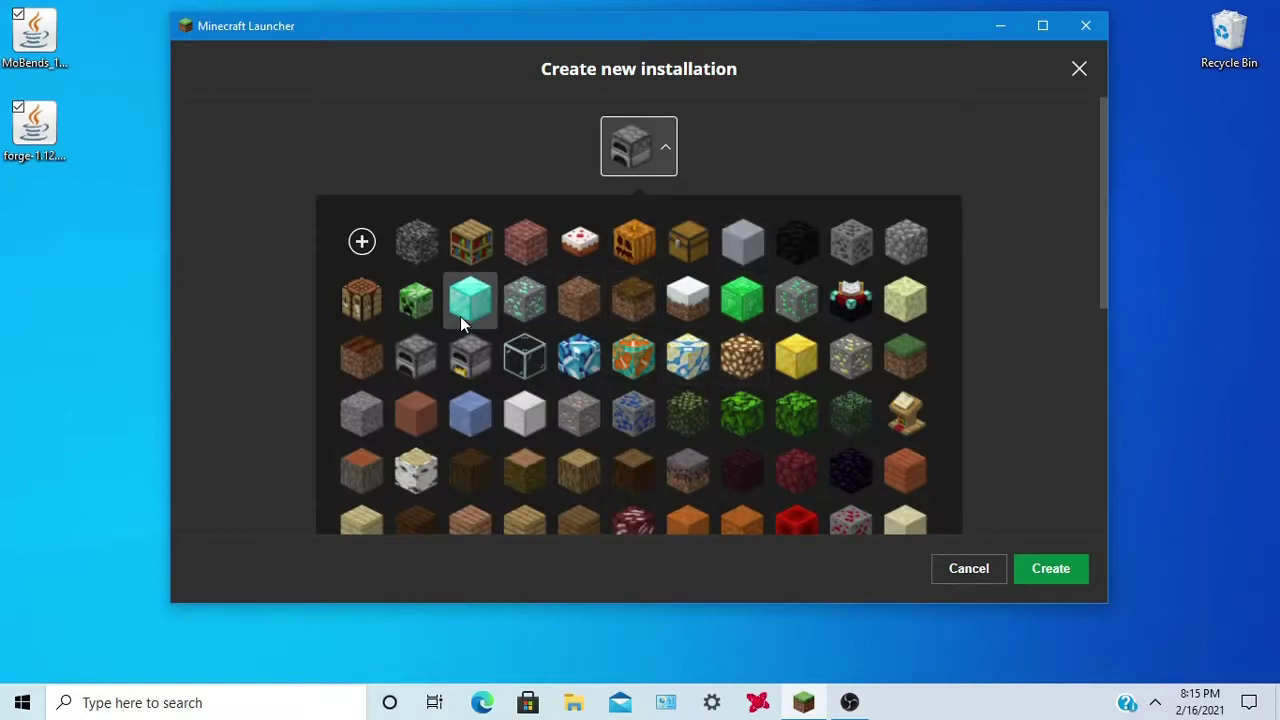
{"action": "left_click", "coordinate": [365, 360]}
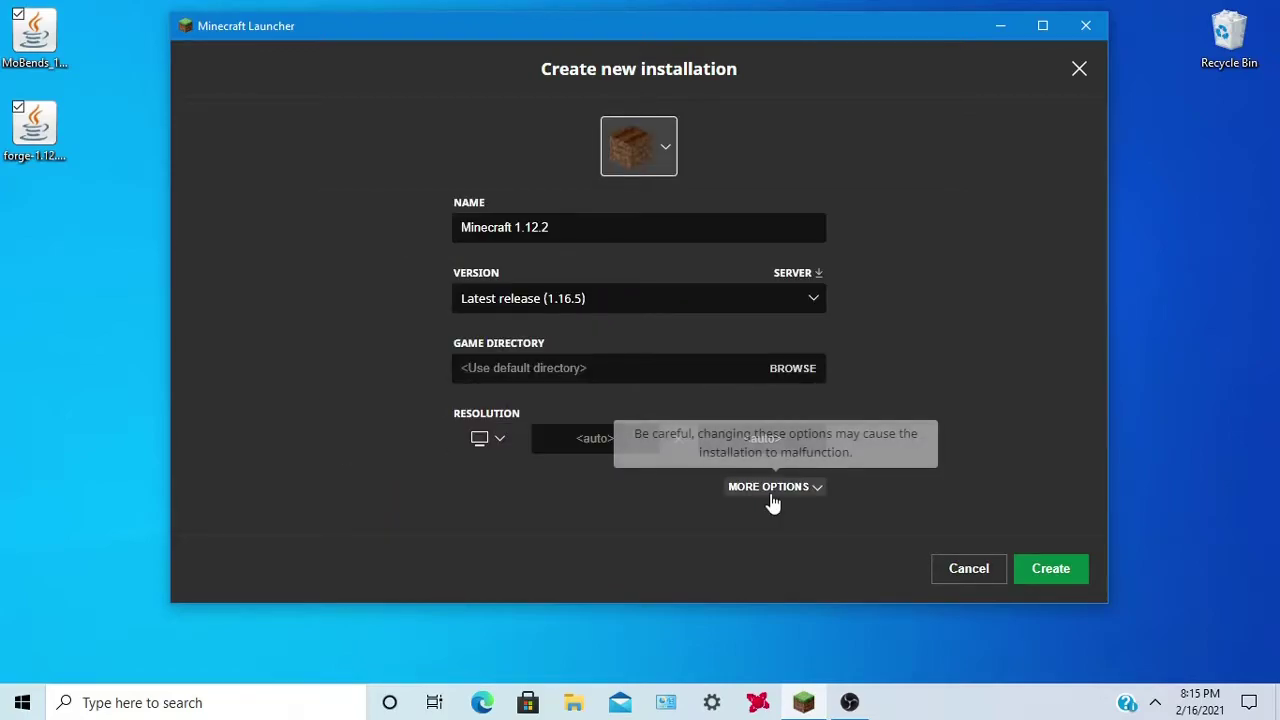
Step: Set the new installation's version to release 1.12.2 and create it
{"action": "left_click", "coordinate": [770, 486]}
{"action": "left_click", "coordinate": [602, 298]}
{"action": "scroll", "coordinate": [590, 385], "scroll_direction": "down", "scroll_amount": 5}
{"action": "scroll", "coordinate": [586, 383], "scroll_direction": "down", "scroll_amount": 6}
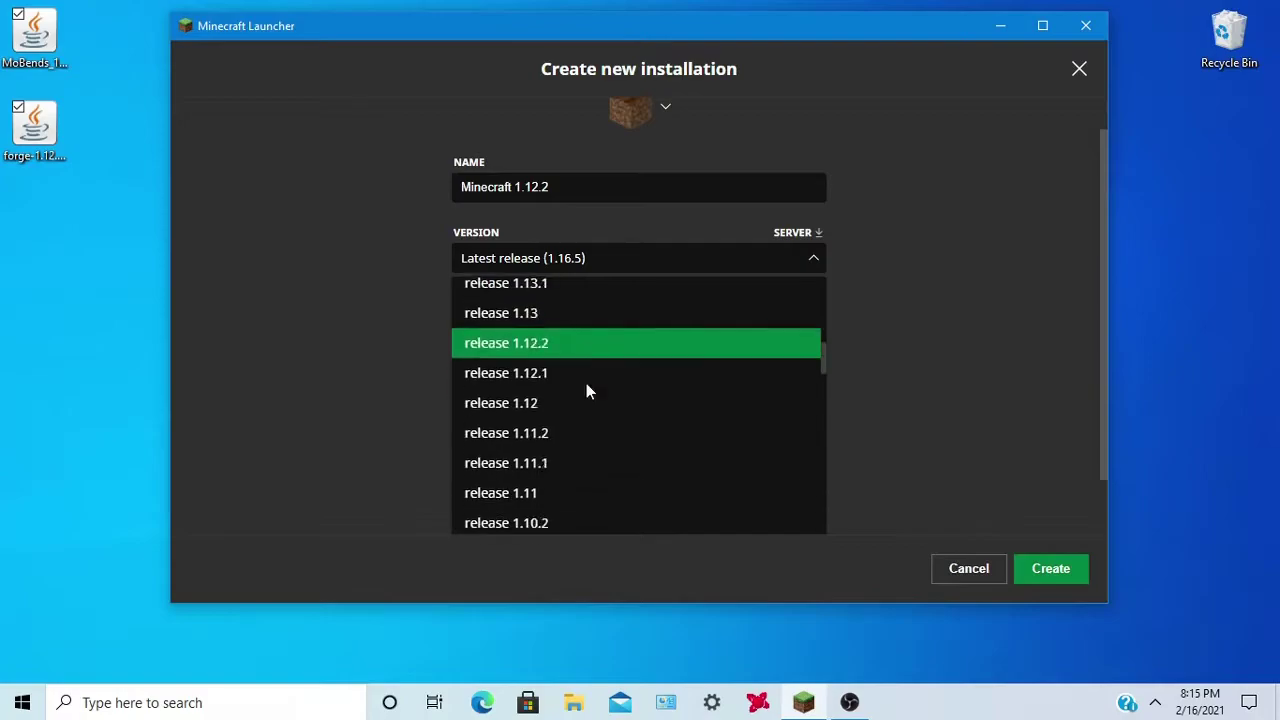
{"action": "scroll", "coordinate": [553, 330], "scroll_direction": "up", "scroll_amount": 3}
{"action": "left_click", "coordinate": [551, 333]}
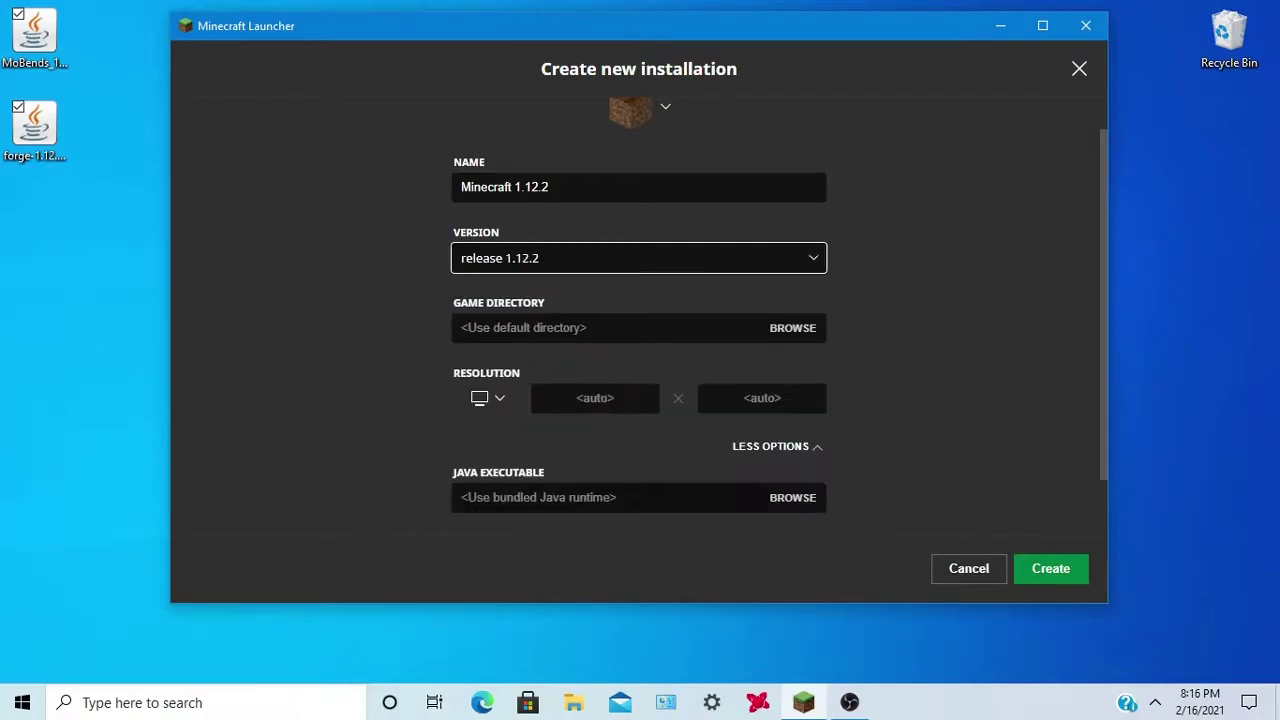
{"action": "scroll", "coordinate": [760, 449], "scroll_direction": "down", "scroll_amount": 1}
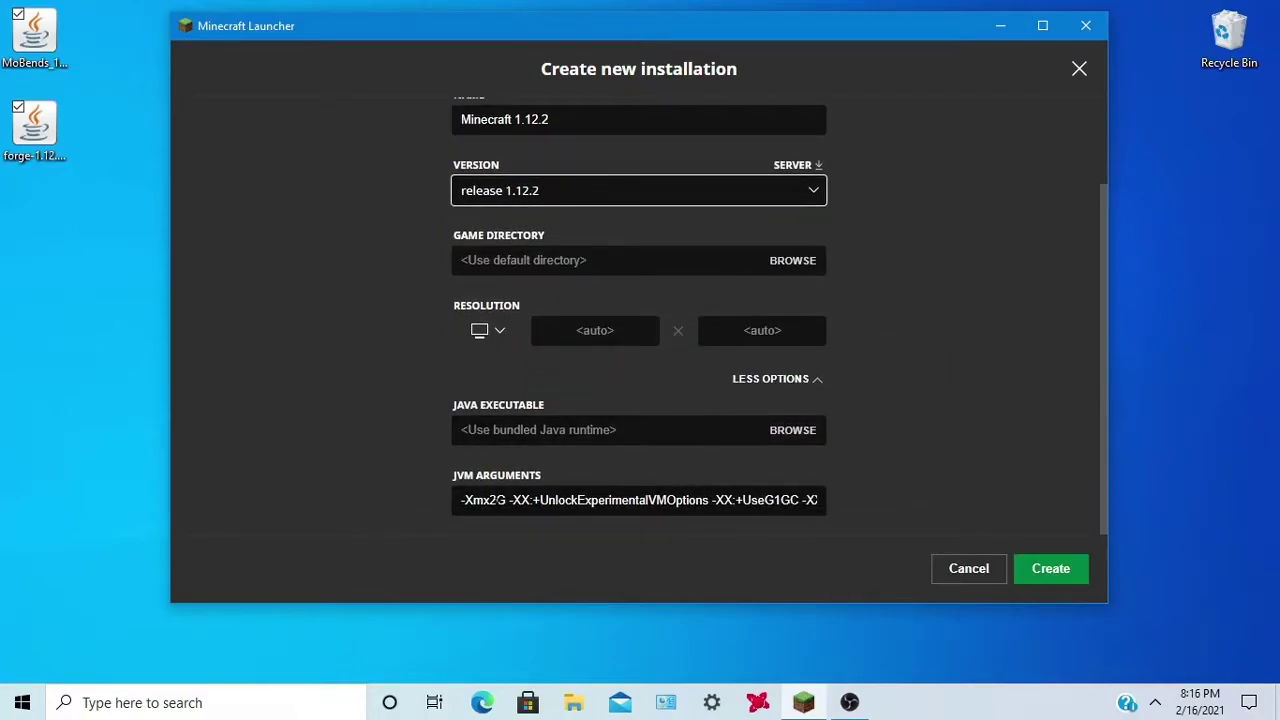
{"action": "left_click", "coordinate": [500, 500]}
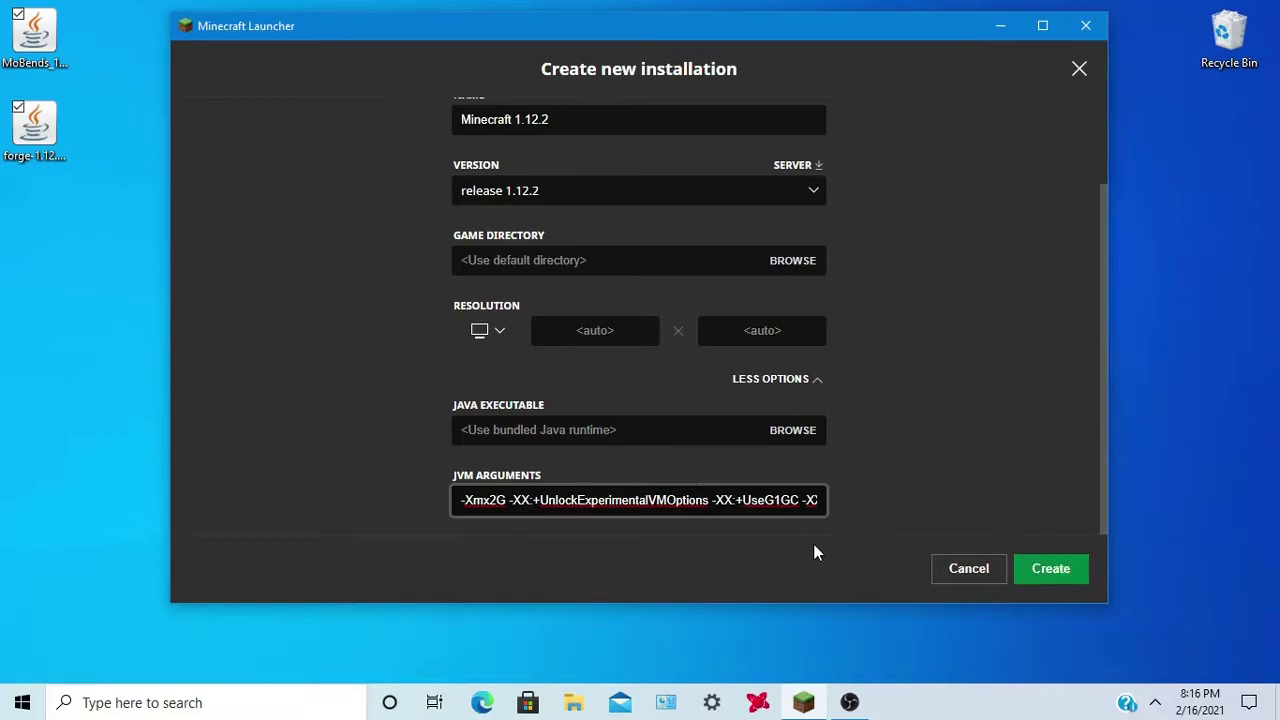
{"action": "left_click", "coordinate": [1048, 574]}
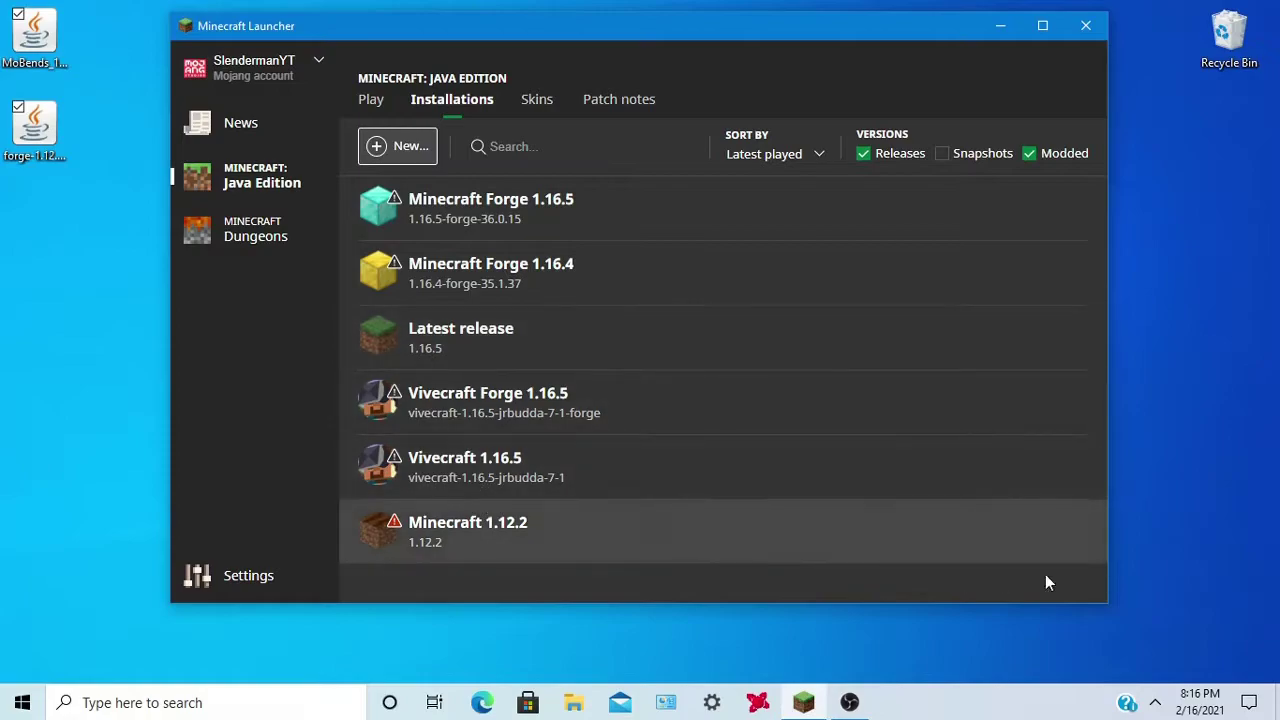
Step: Run the Minecraft 1.12.2 installation once, accepting the player safety warning, and quit the game from its title screen
{"action": "left_click", "coordinate": [972, 531]}
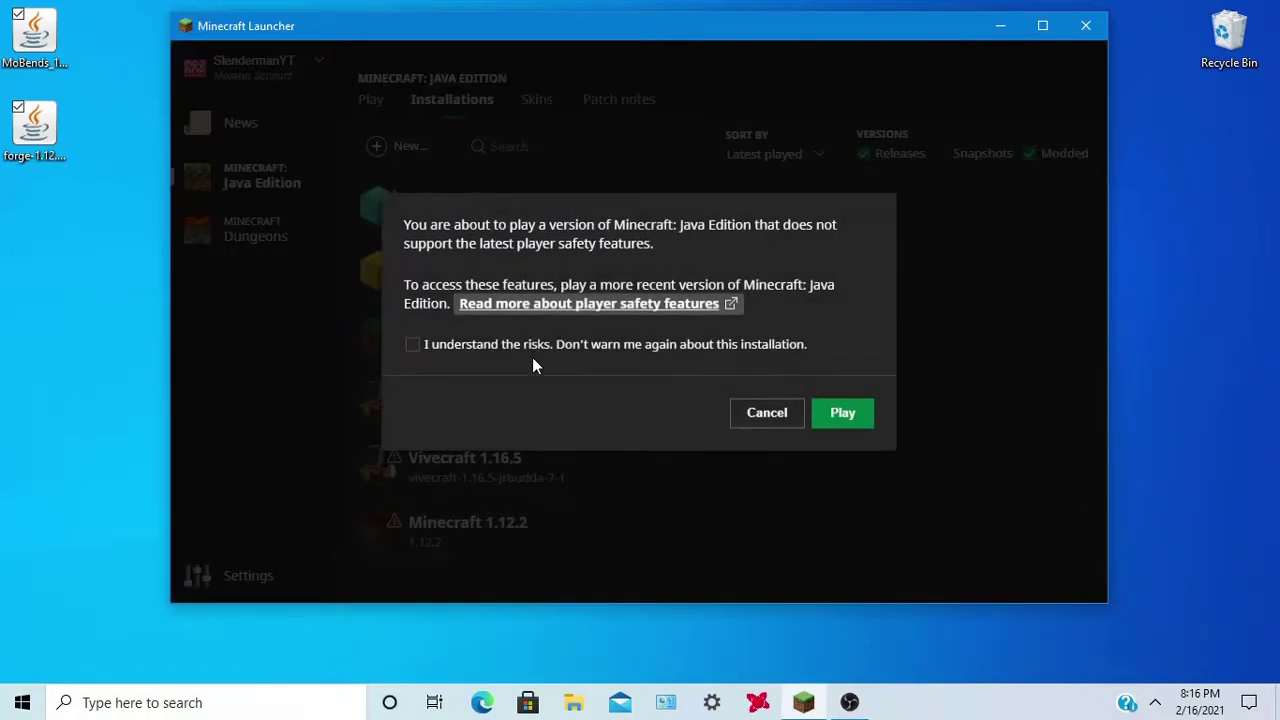
{"action": "left_click", "coordinate": [857, 422]}
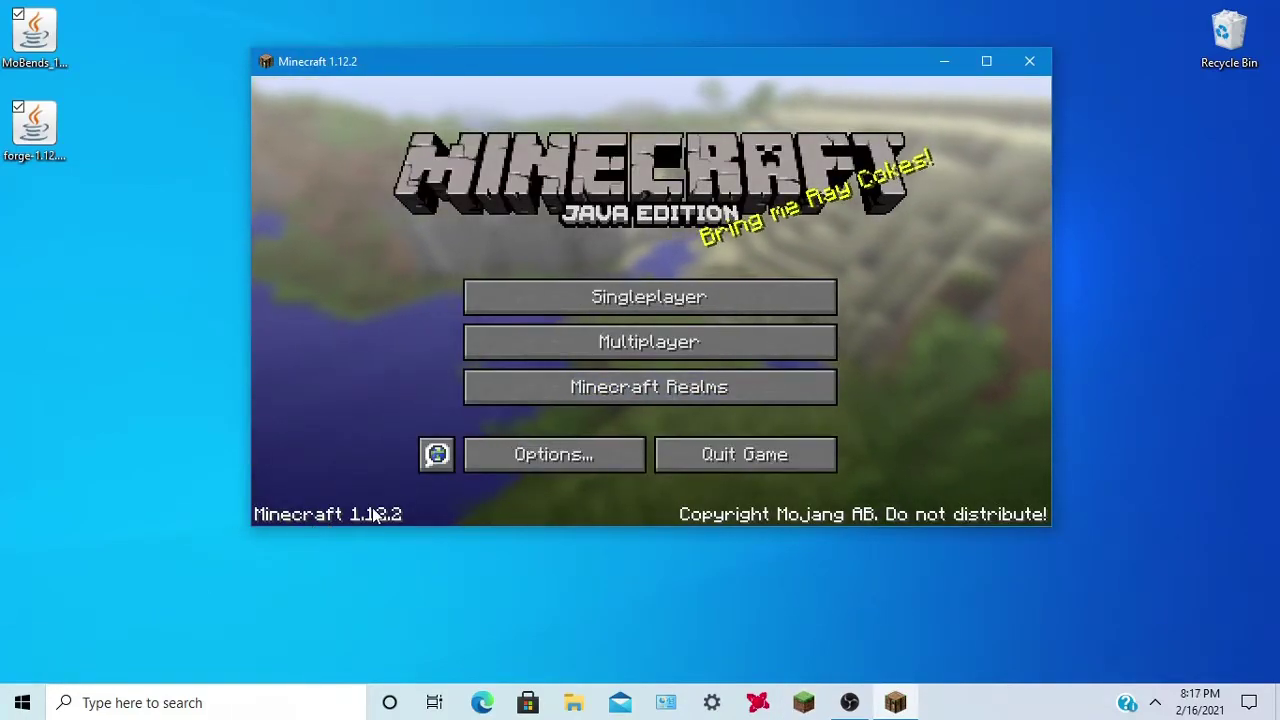
{"action": "left_click", "coordinate": [798, 458]}
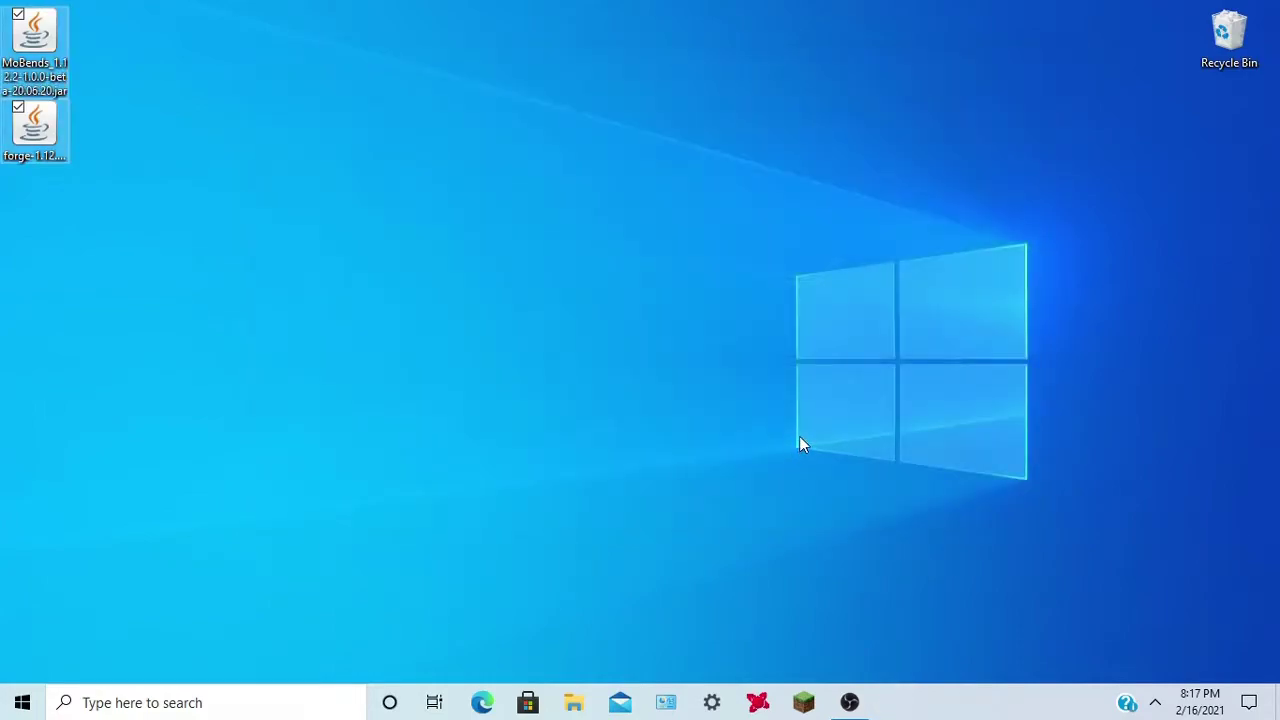
Step: Open the mods folder inside .minecraft by running %appdata%, move the MoBends jar from the desktop into it, and close the folder
{"action": "key", "text": "super+r"}
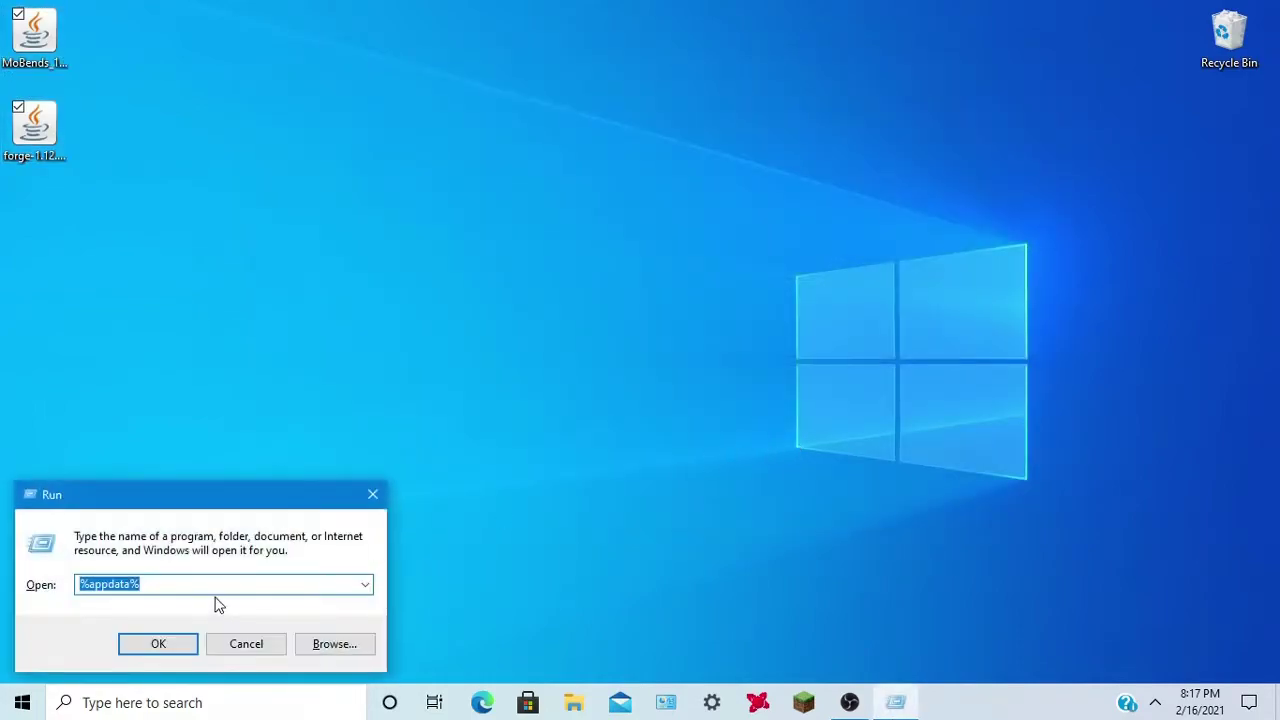
{"action": "left_click", "coordinate": [205, 583]}
{"action": "left_click", "coordinate": [157, 582]}
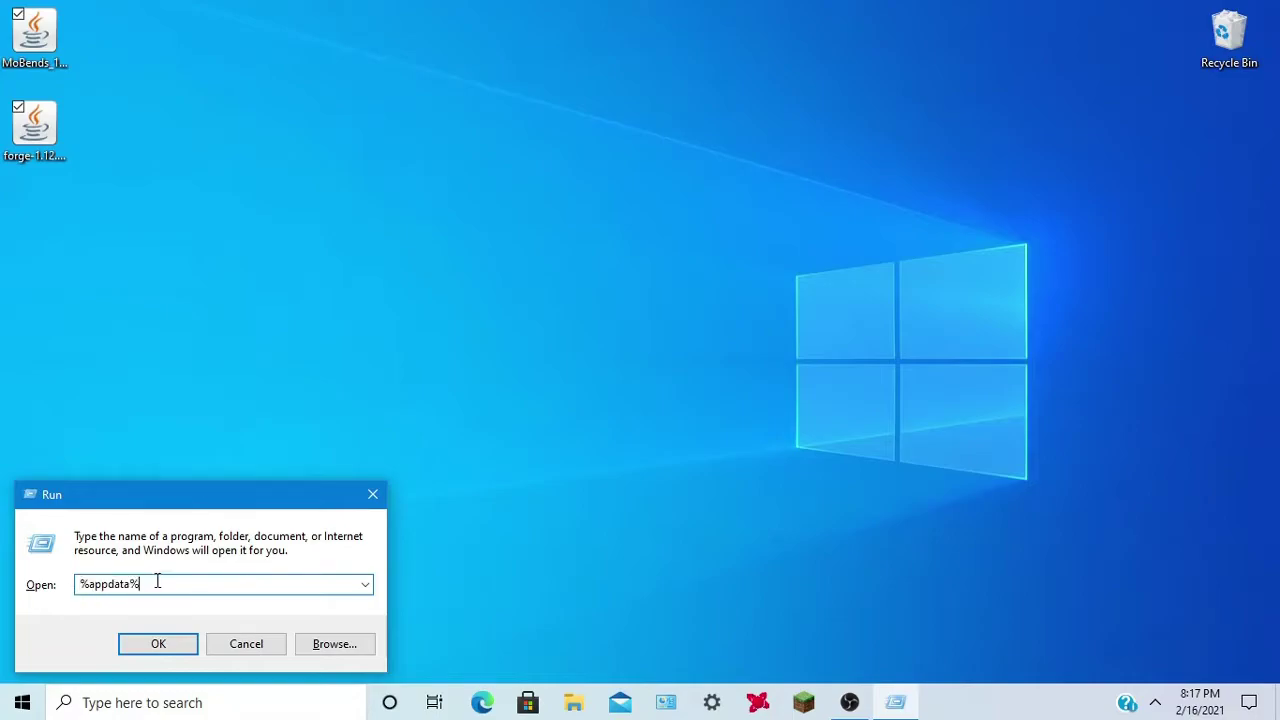
{"action": "left_click", "coordinate": [190, 645]}
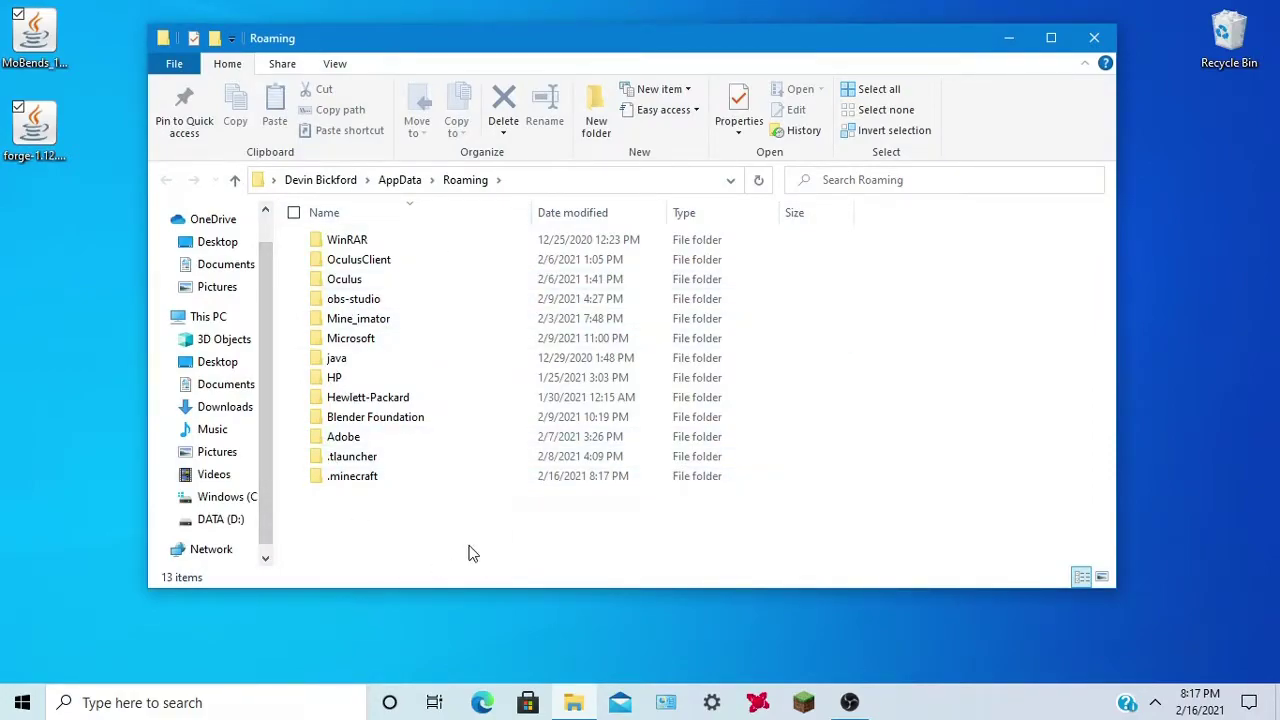
{"action": "double_click", "coordinate": [392, 481]}
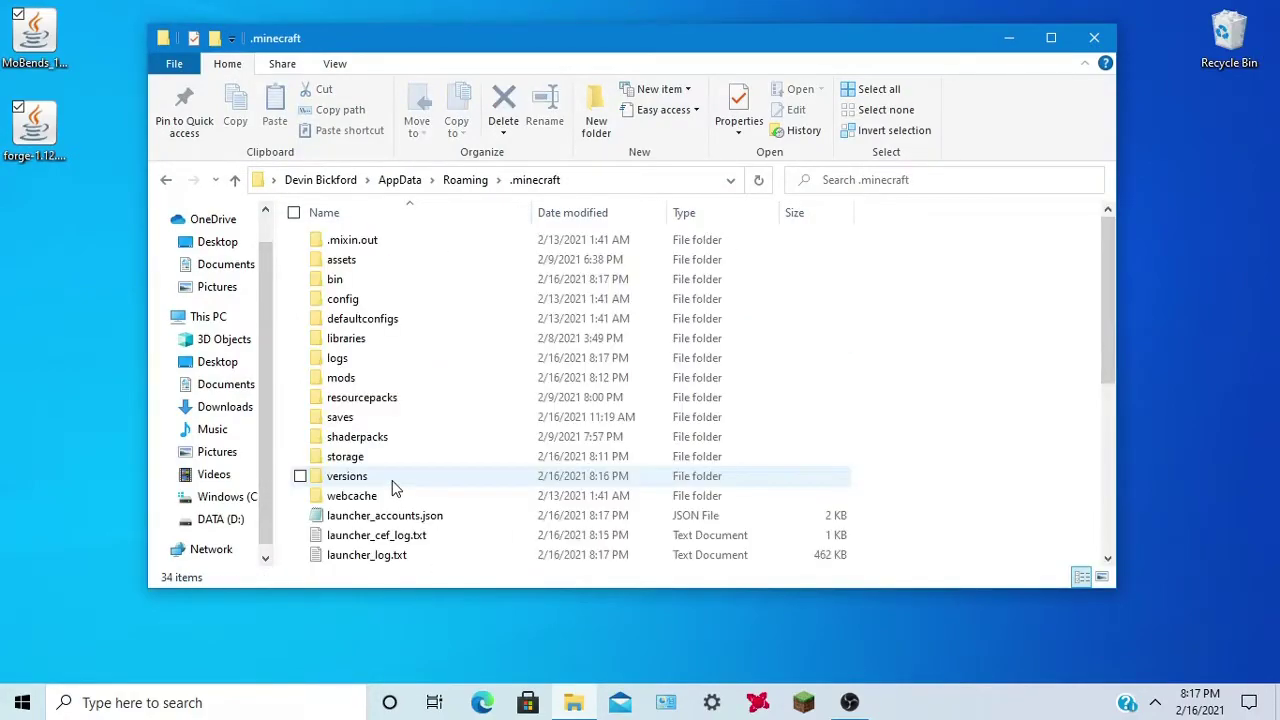
{"action": "double_click", "coordinate": [368, 387]}
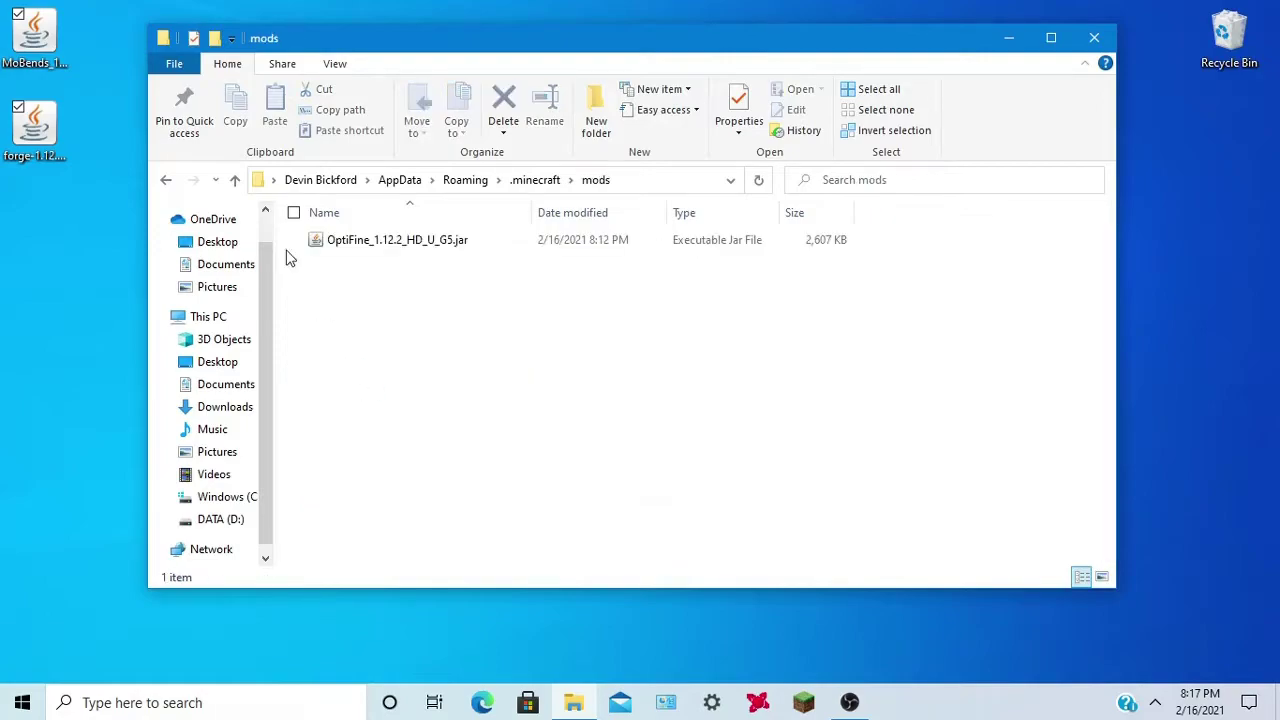
{"action": "left_click_drag", "start_coordinate": [33, 28], "coordinate": [520, 306]}
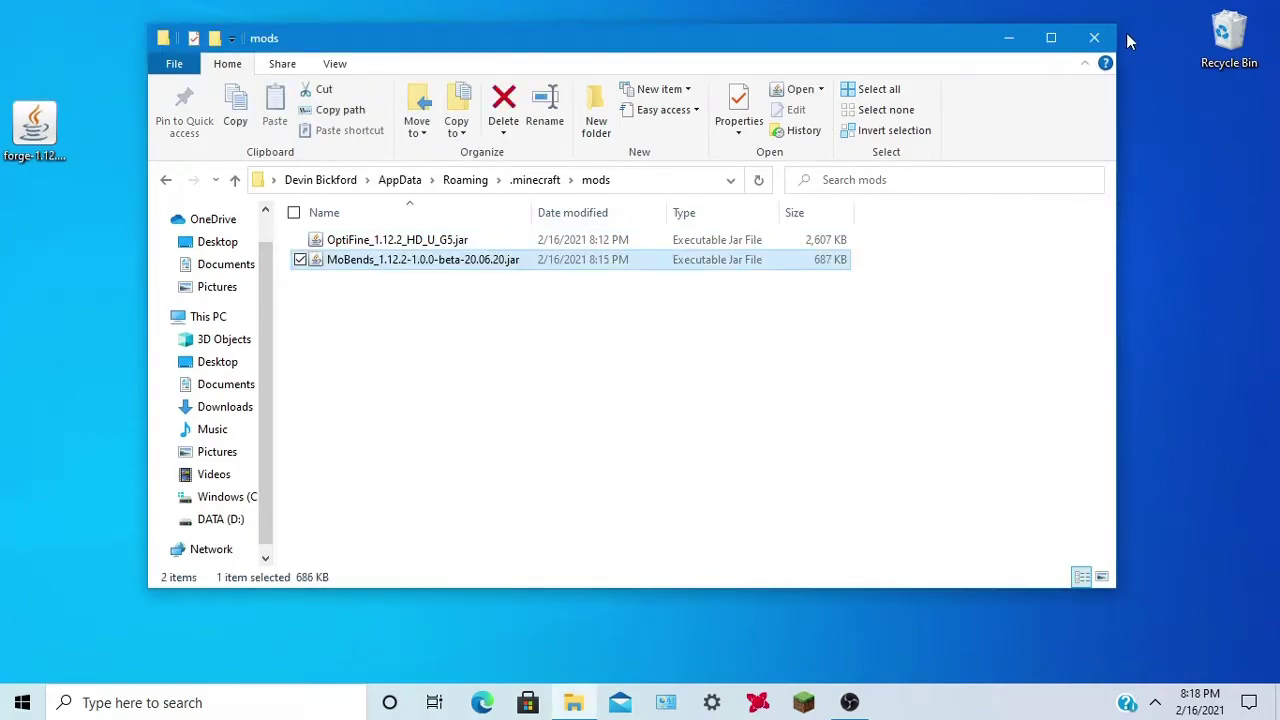
{"action": "left_click", "coordinate": [1094, 38]}
Step: Install the Forge 1.12.2-14.23.5.2854 client by running its installer from the desktop, and move the leftover installer files to the Recycle Bin
{"action": "left_click_drag", "start_coordinate": [34, 125], "coordinate": [38, 64]}
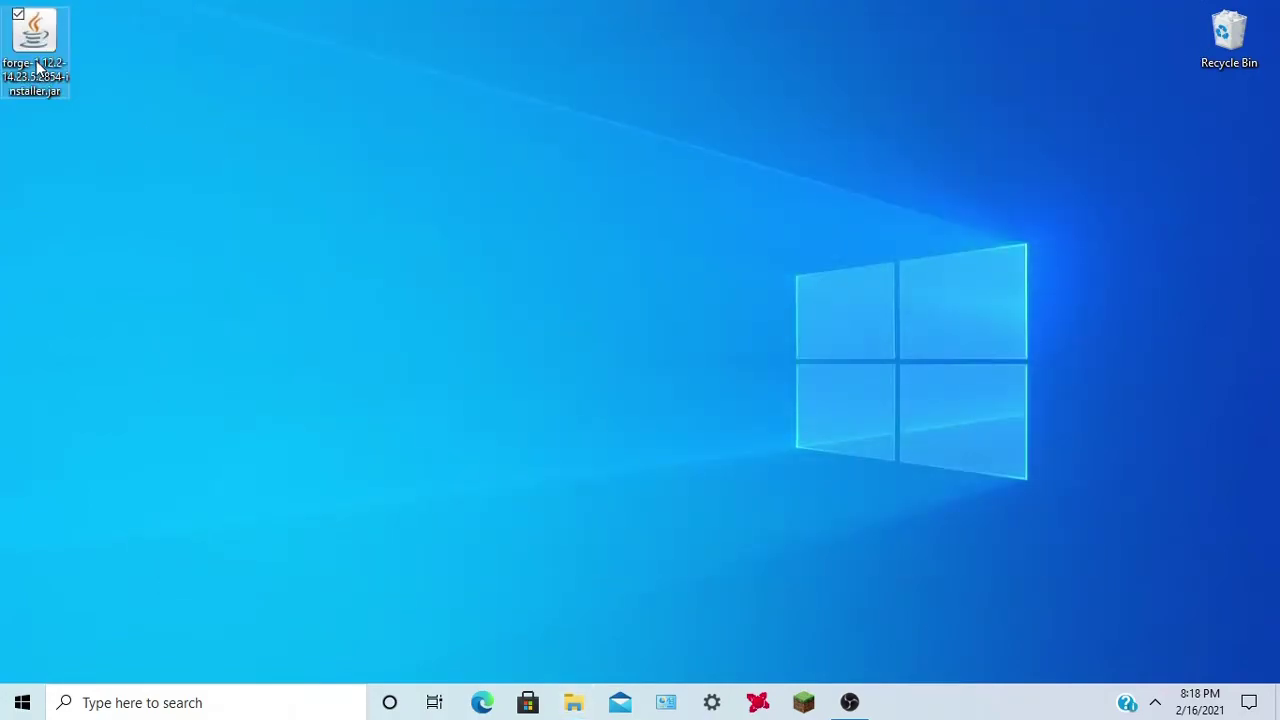
{"action": "left_click", "coordinate": [182, 42]}
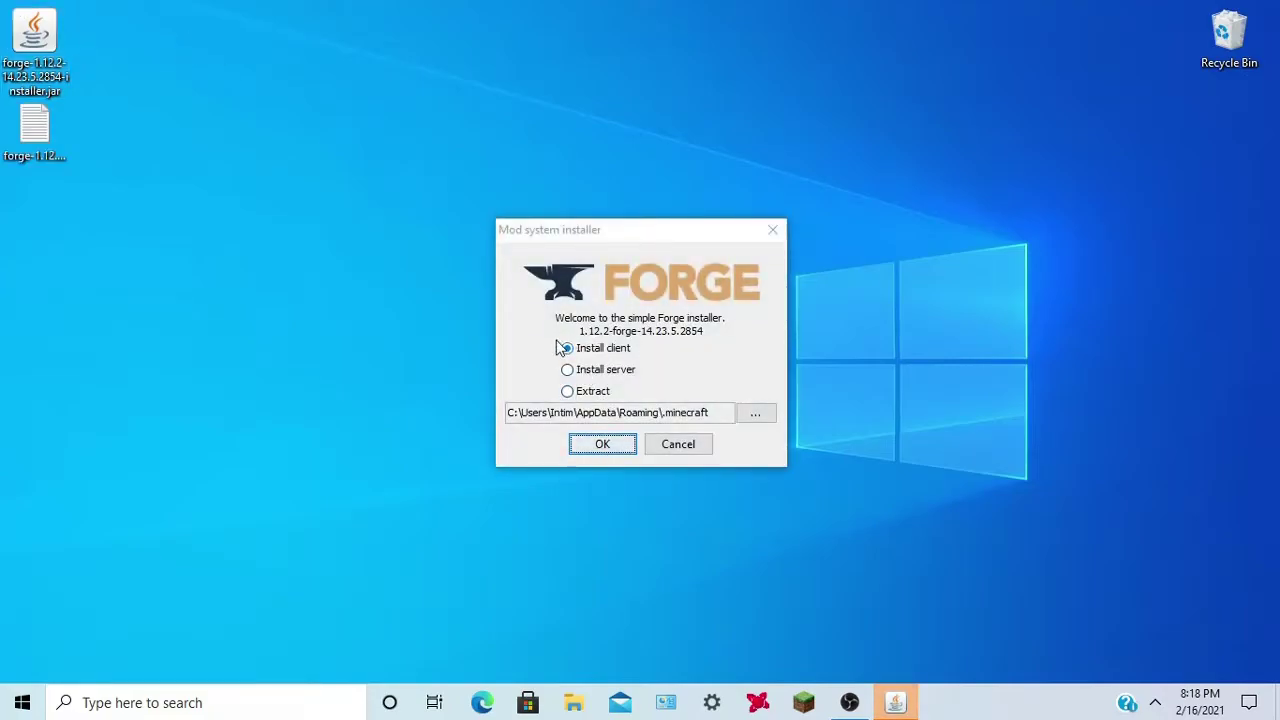
{"action": "left_click", "coordinate": [626, 448]}
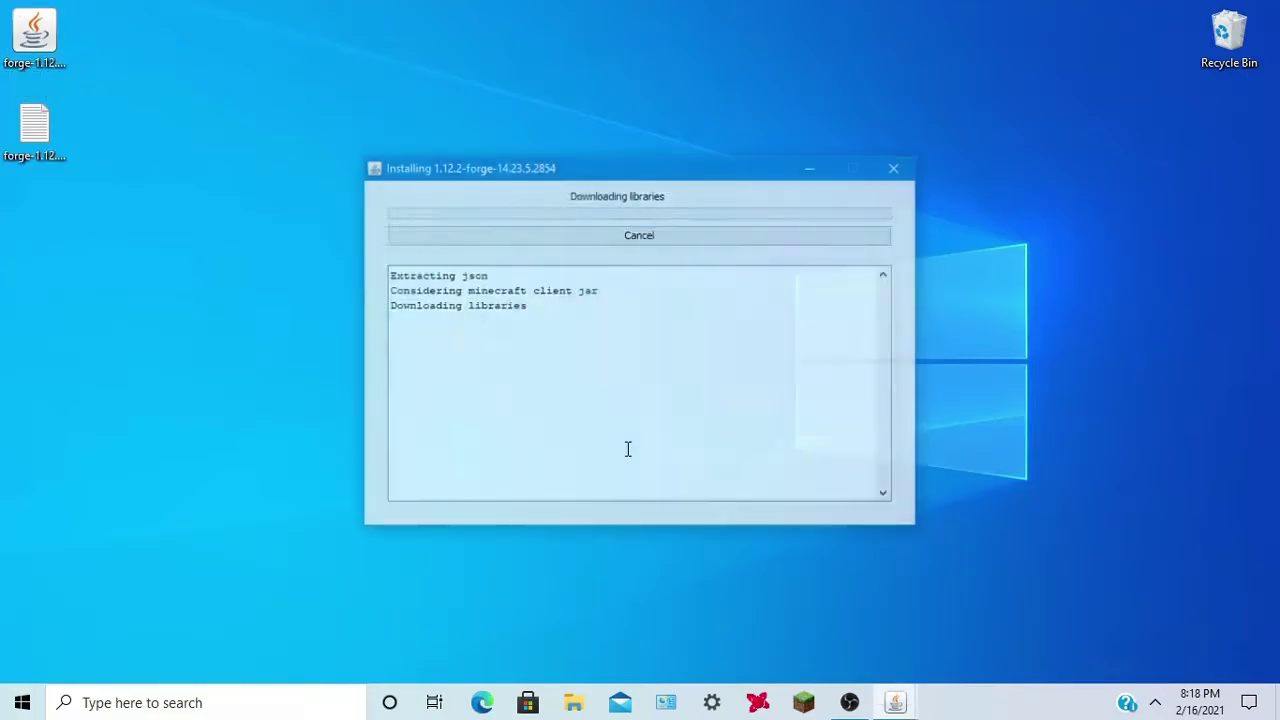
{"action": "left_click", "coordinate": [640, 371]}
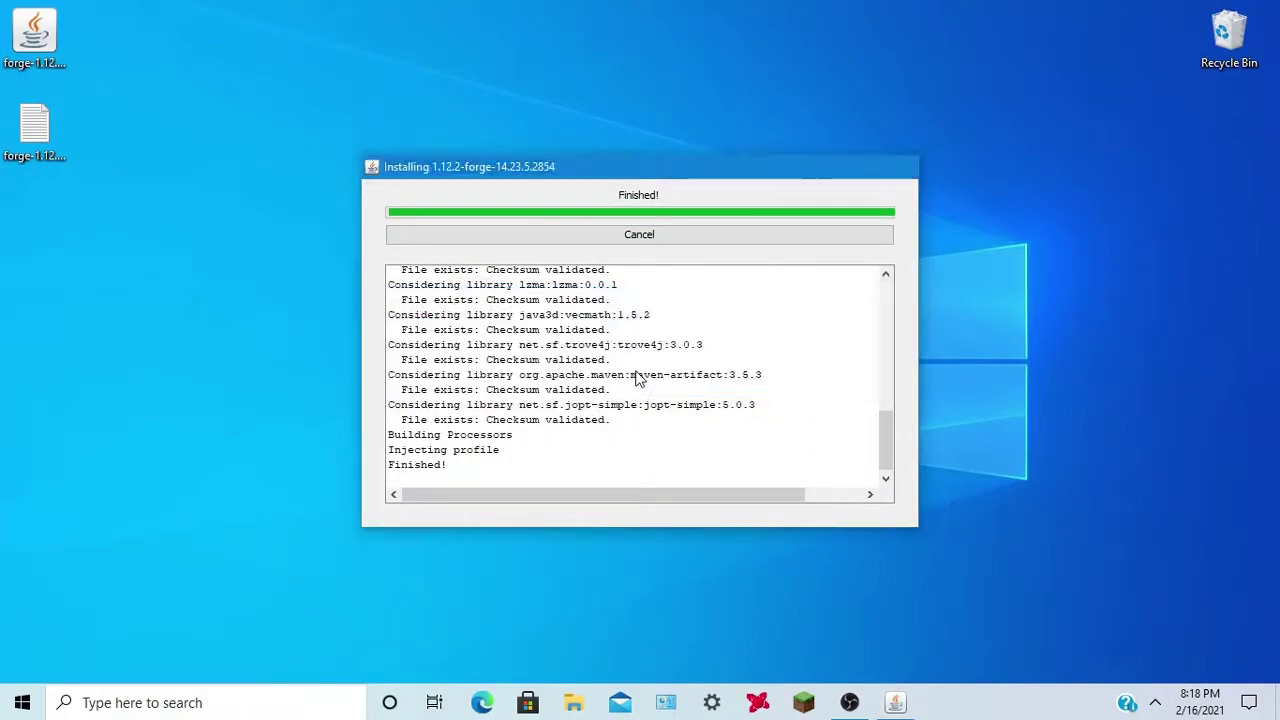
{"action": "left_click_drag", "start_coordinate": [535, 380], "coordinate": [1228, 35]}
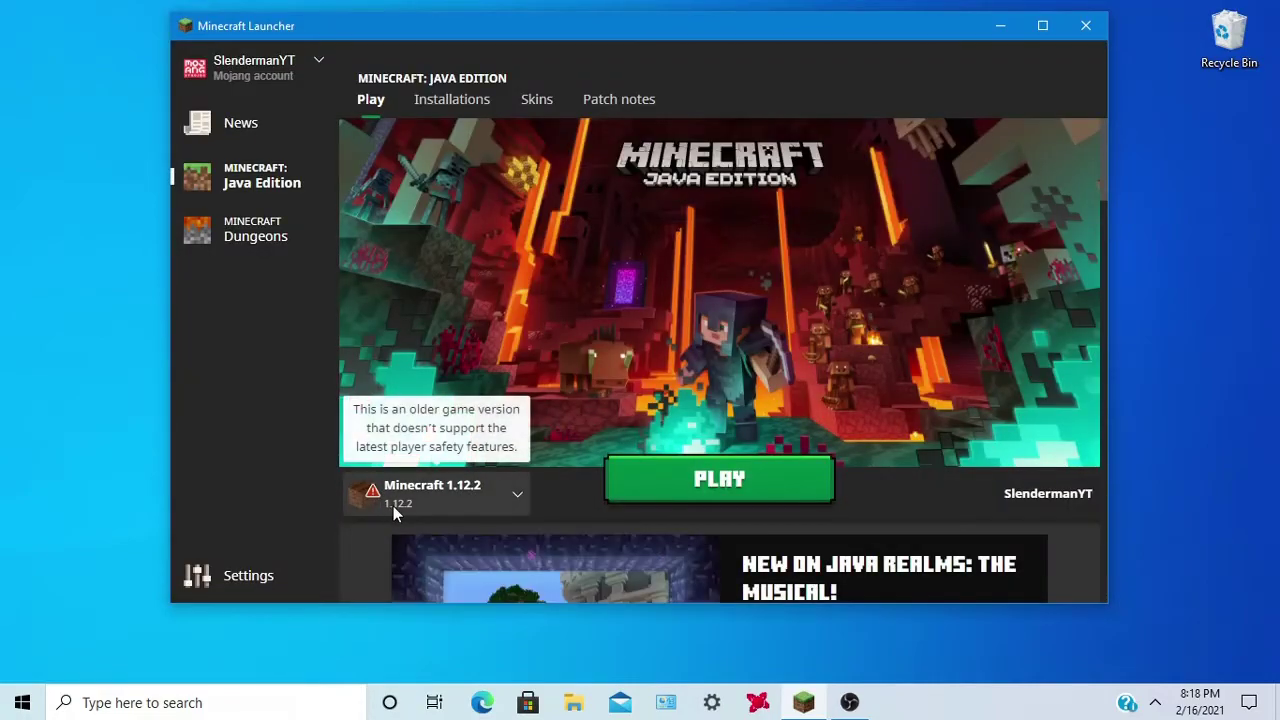
Step: Rename the launcher installation that uses version 1.12.2-forge-14.23.5.2854 as Minecraft Forge 1.12.2 and save it
{"action": "left_click", "coordinate": [396, 507]}
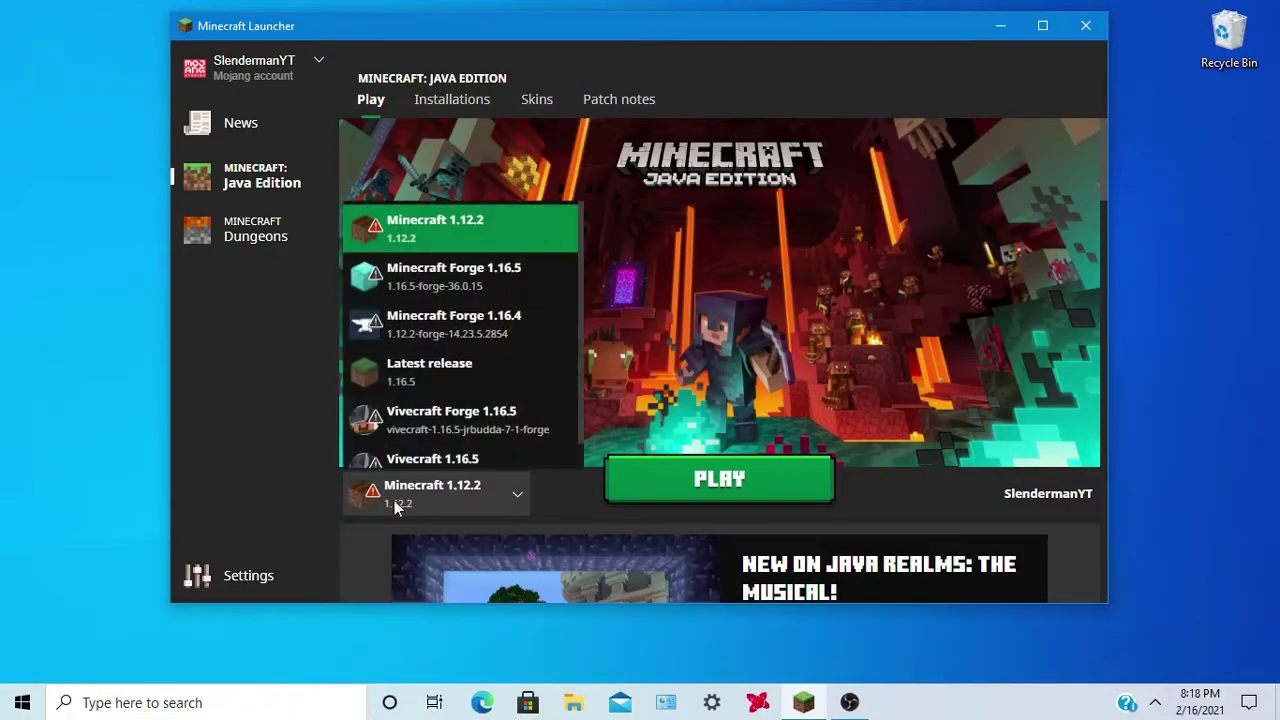
{"action": "left_click", "coordinate": [441, 338]}
{"action": "left_click", "coordinate": [452, 100]}
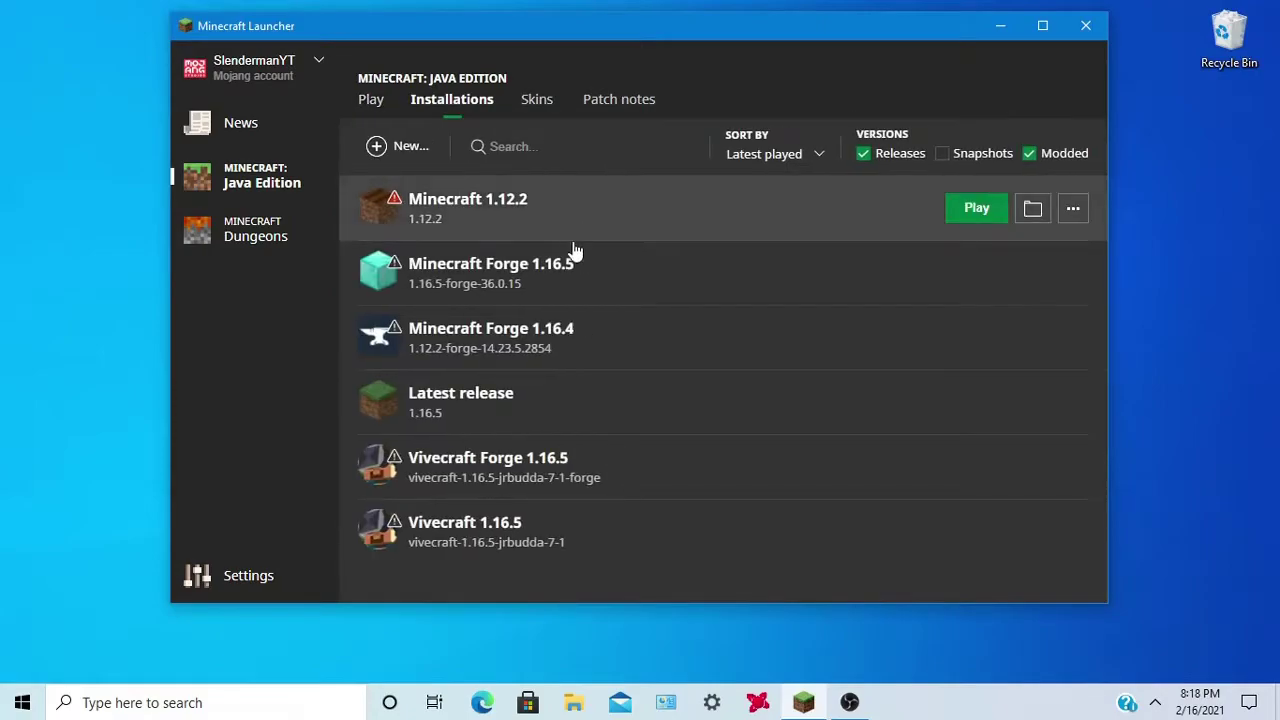
{"action": "left_click", "coordinate": [602, 317]}
{"action": "left_click_drag", "start_coordinate": [585, 227], "coordinate": [559, 227]}
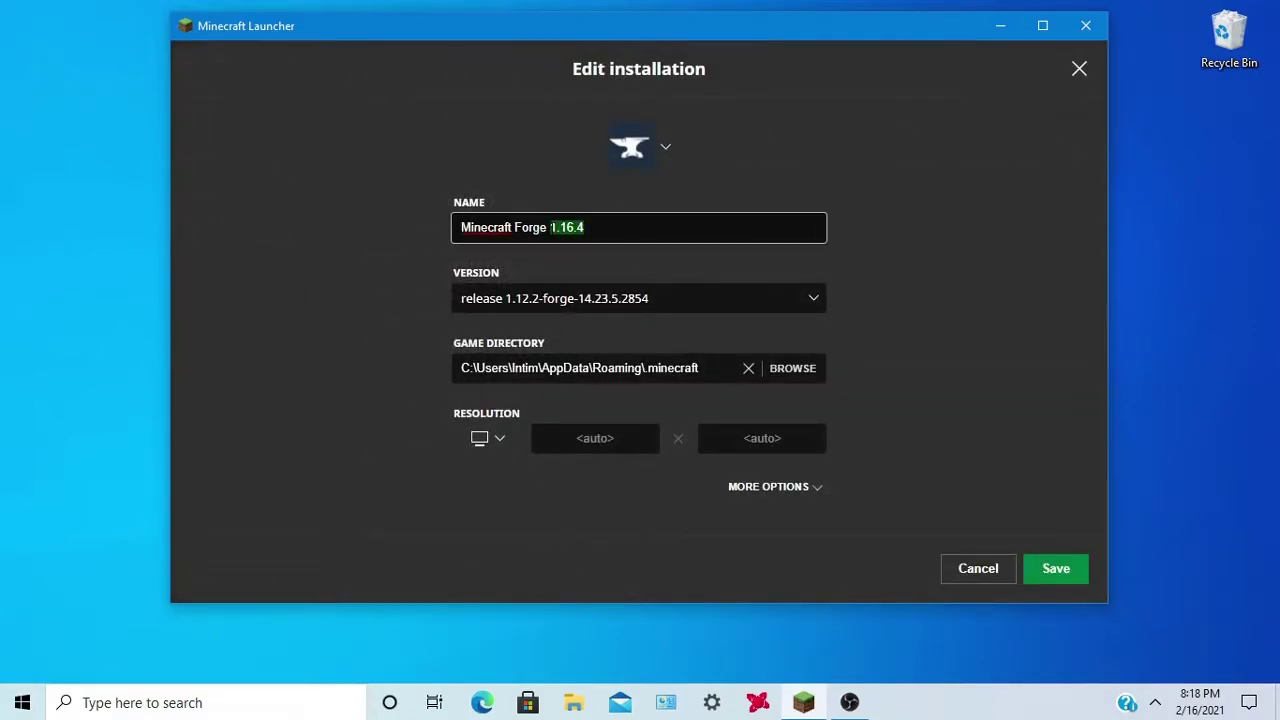
{"action": "type", "text": "12.2"}
{"action": "key", "text": "BackSpace"}
{"action": "key", "text": "BackSpace"}
{"action": "key", "text": "BackSpace"}
{"action": "type", "text": ".12.2"}
{"action": "left_click", "coordinate": [1058, 568]}
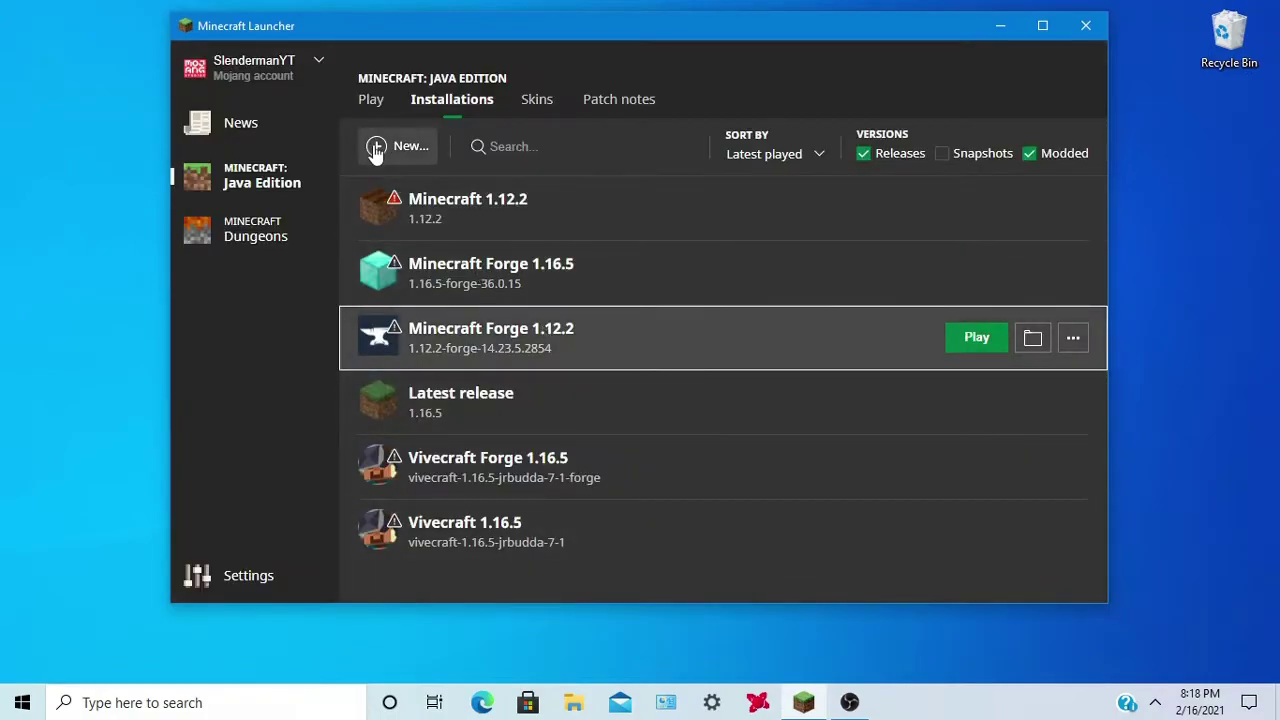
{"action": "left_click", "coordinate": [376, 147]}
{"action": "left_click", "coordinate": [531, 294]}
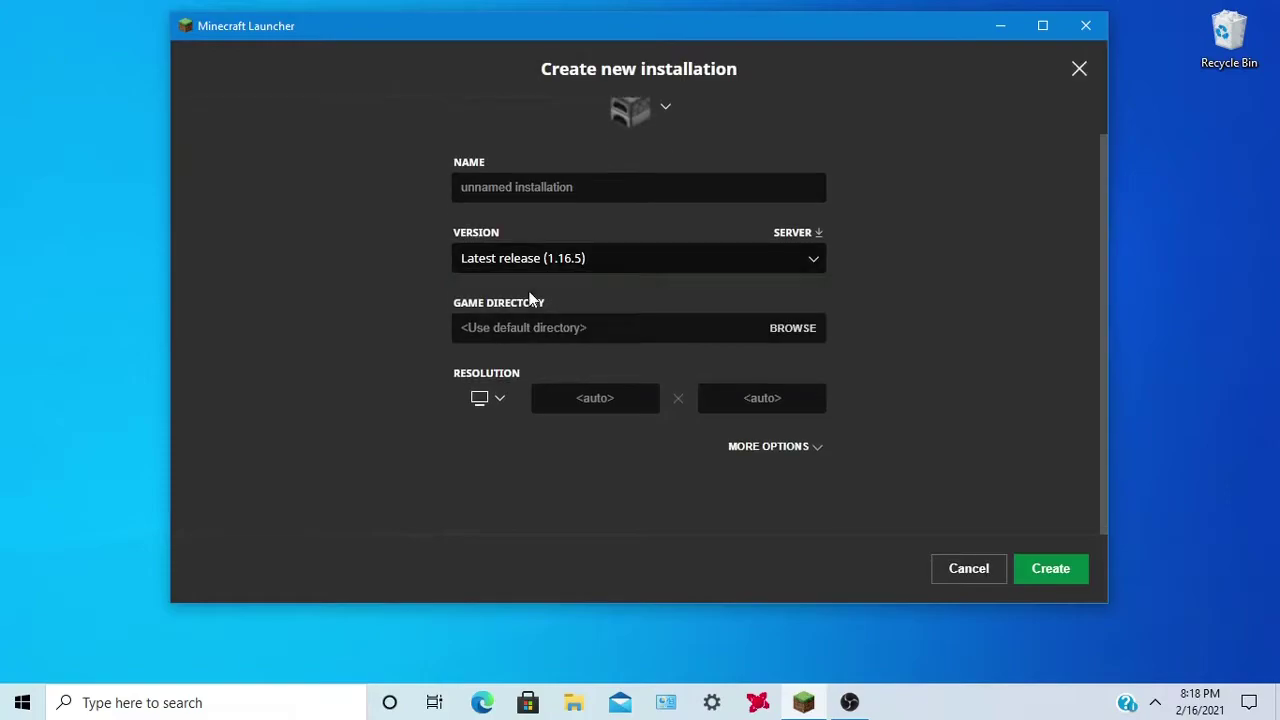
{"action": "scroll", "coordinate": [595, 337], "scroll_direction": "down", "scroll_amount": 4}
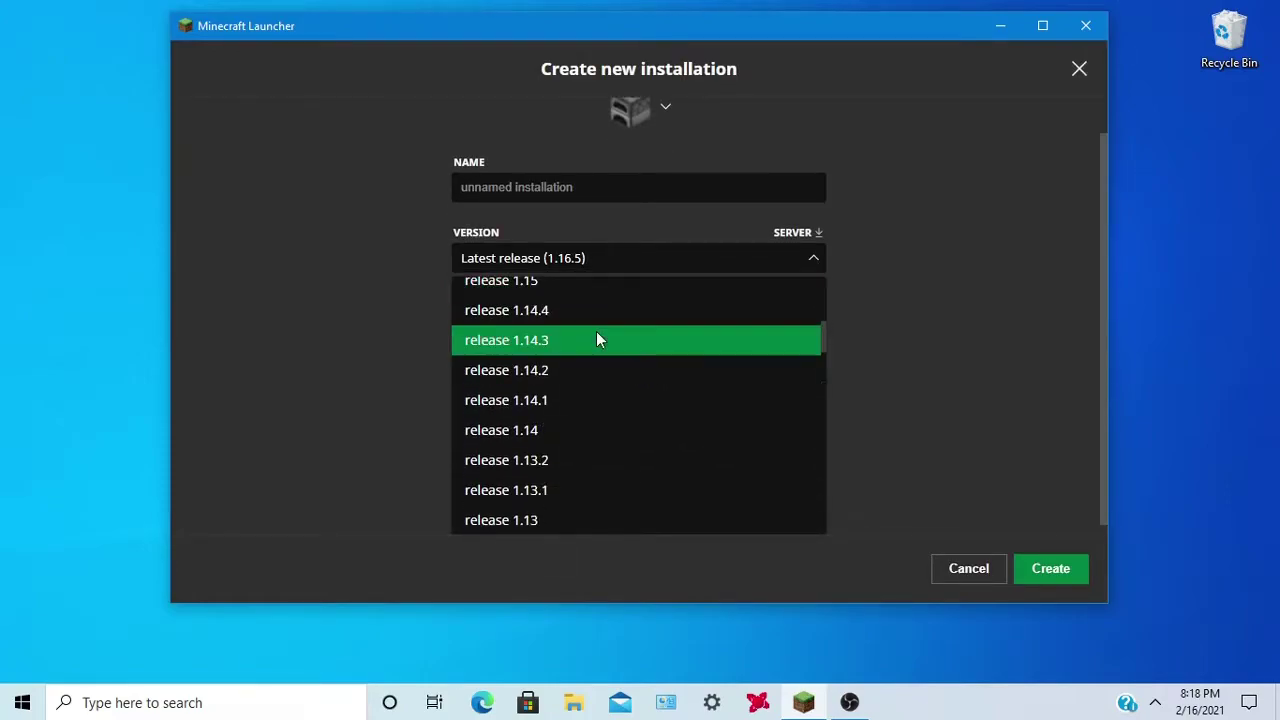
{"action": "scroll", "coordinate": [590, 338], "scroll_direction": "up", "scroll_amount": 1}
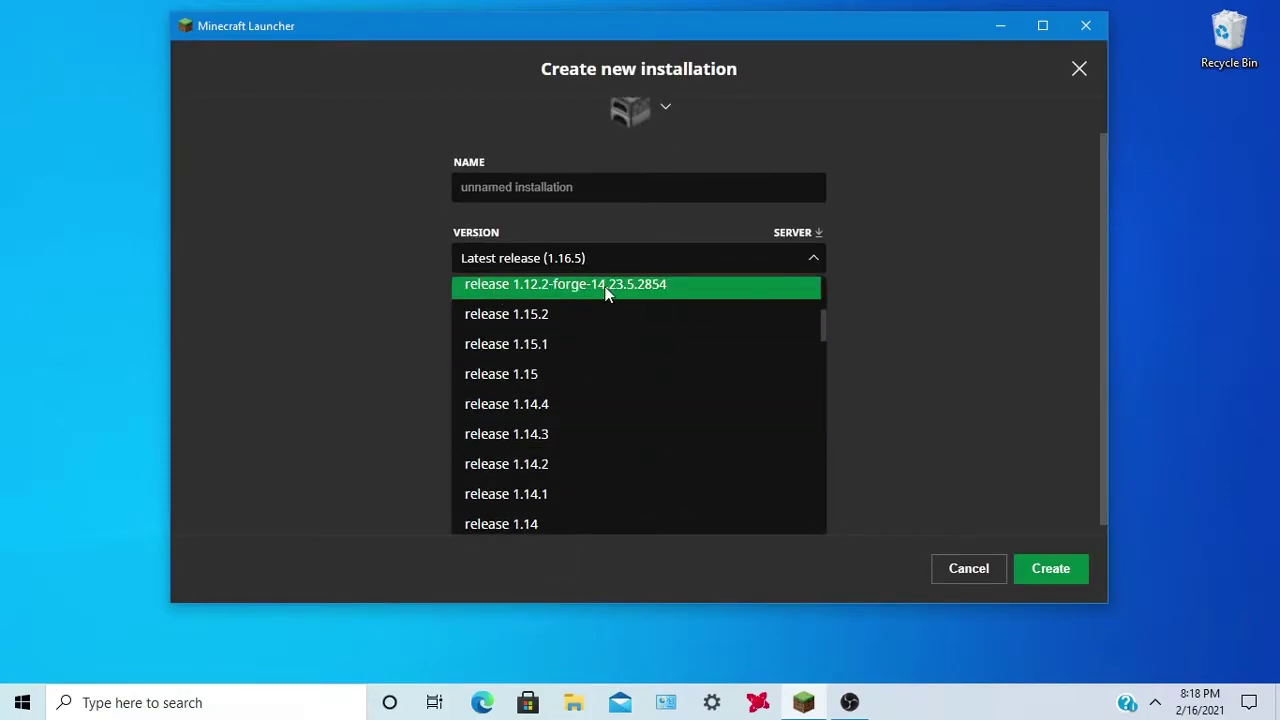
{"action": "left_click", "coordinate": [606, 288]}
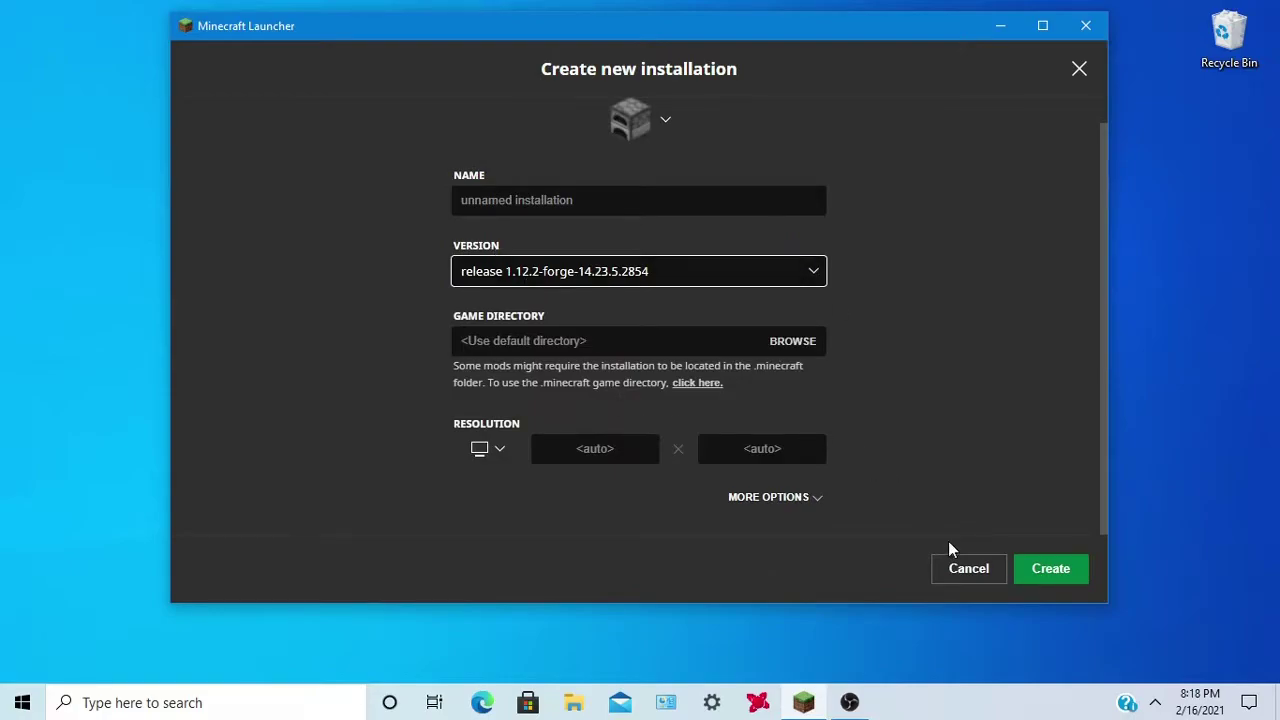
{"action": "left_click", "coordinate": [968, 568]}
Step: Change the icon of the Minecraft Forge 1.12.2 installation to the diamond ore block and save it
{"action": "left_click", "coordinate": [536, 320]}
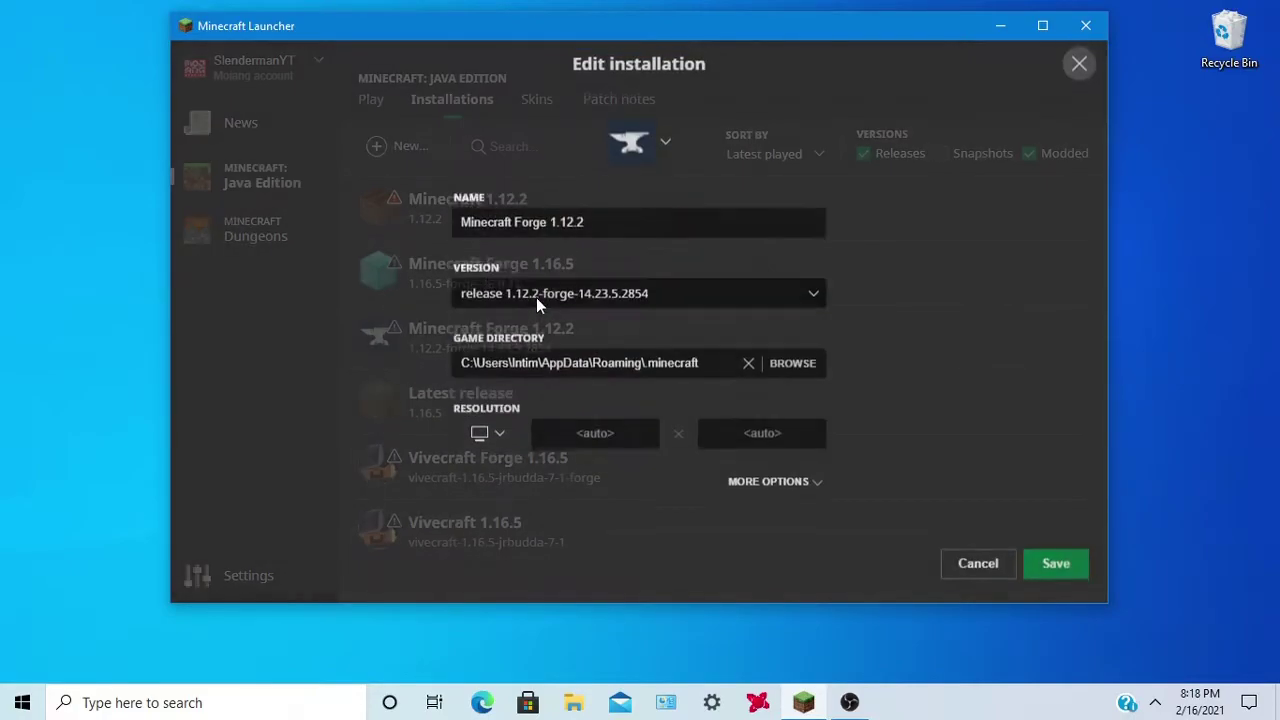
{"action": "left_click", "coordinate": [634, 165]}
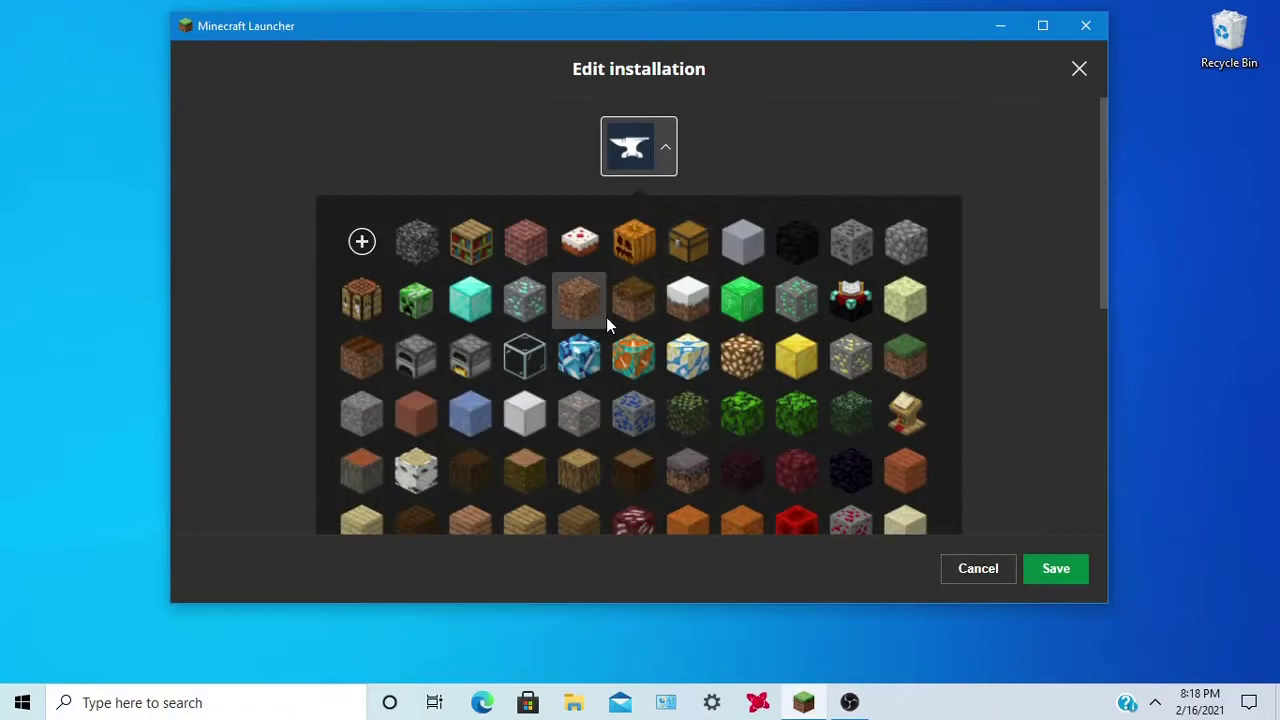
{"action": "left_click", "coordinate": [512, 307]}
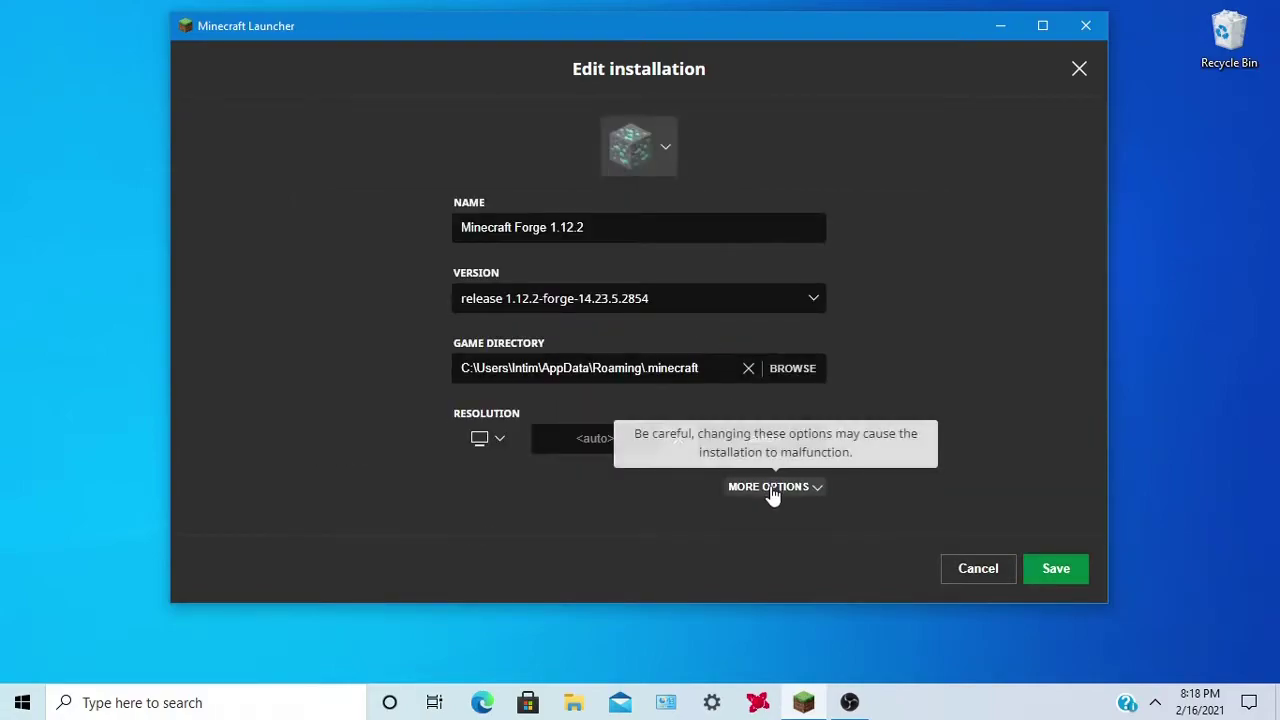
{"action": "left_click", "coordinate": [770, 487]}
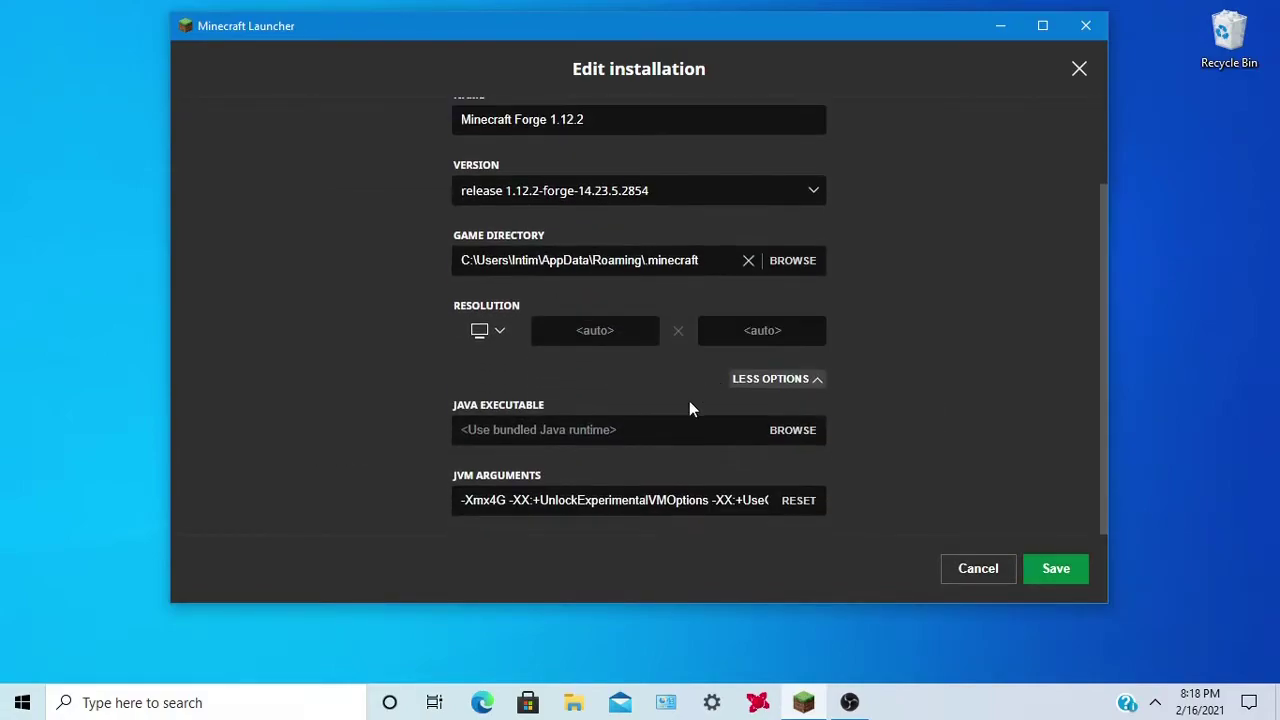
{"action": "left_click", "coordinate": [1056, 570]}
Step: Launch the Minecraft Forge 1.12.2 installation and check the Mo' Bends entry and its configuration in the game's mod list
{"action": "left_click", "coordinate": [984, 339]}
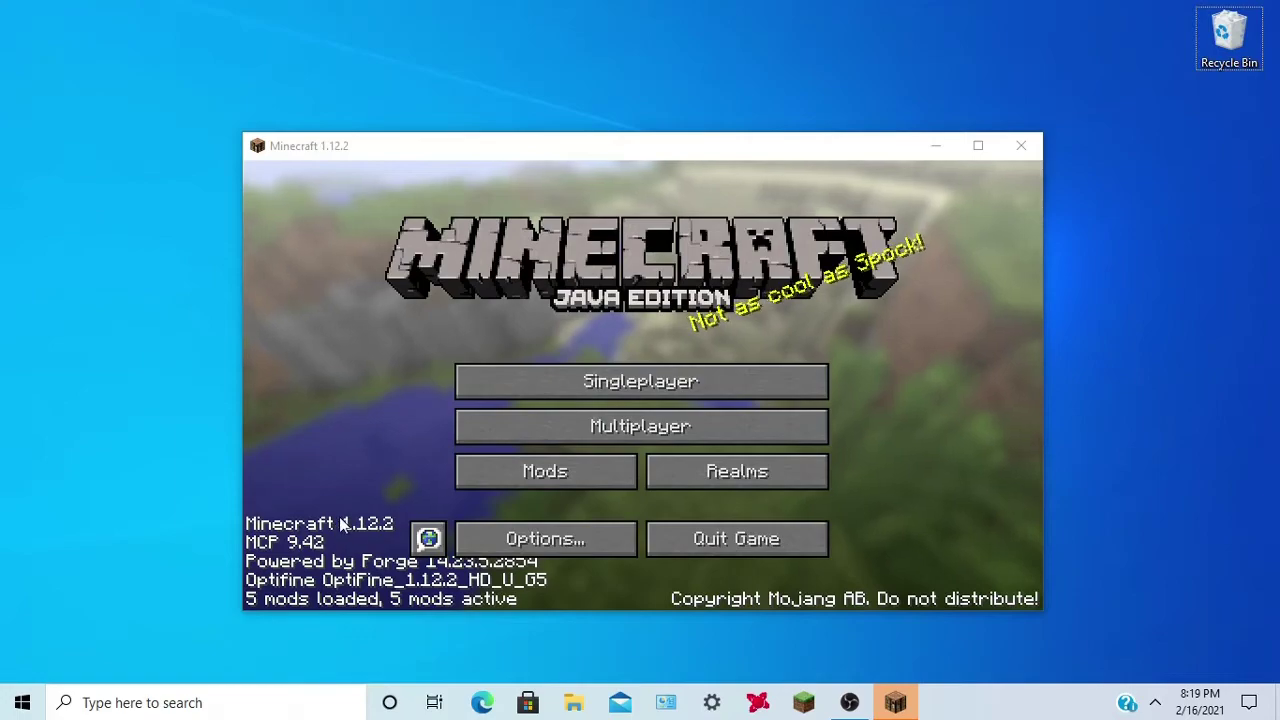
{"action": "left_click_drag", "start_coordinate": [608, 150], "coordinate": [617, 82]}
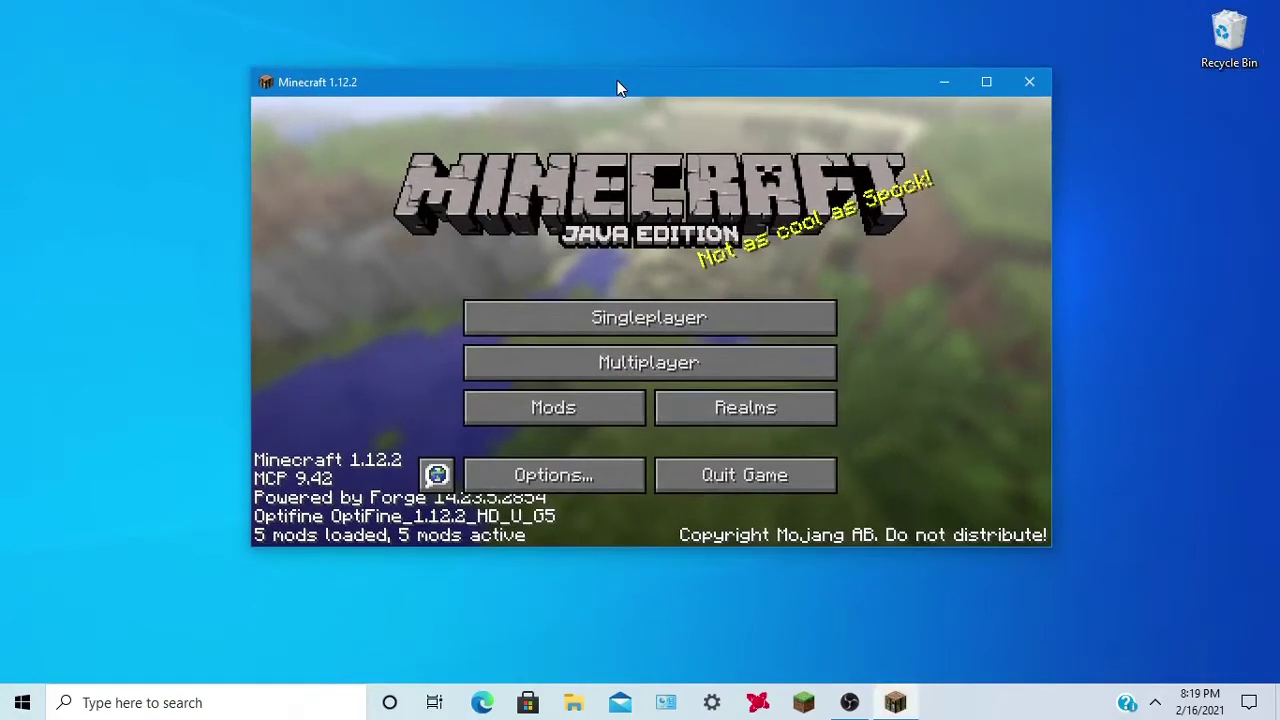
{"action": "left_click", "coordinate": [591, 408]}
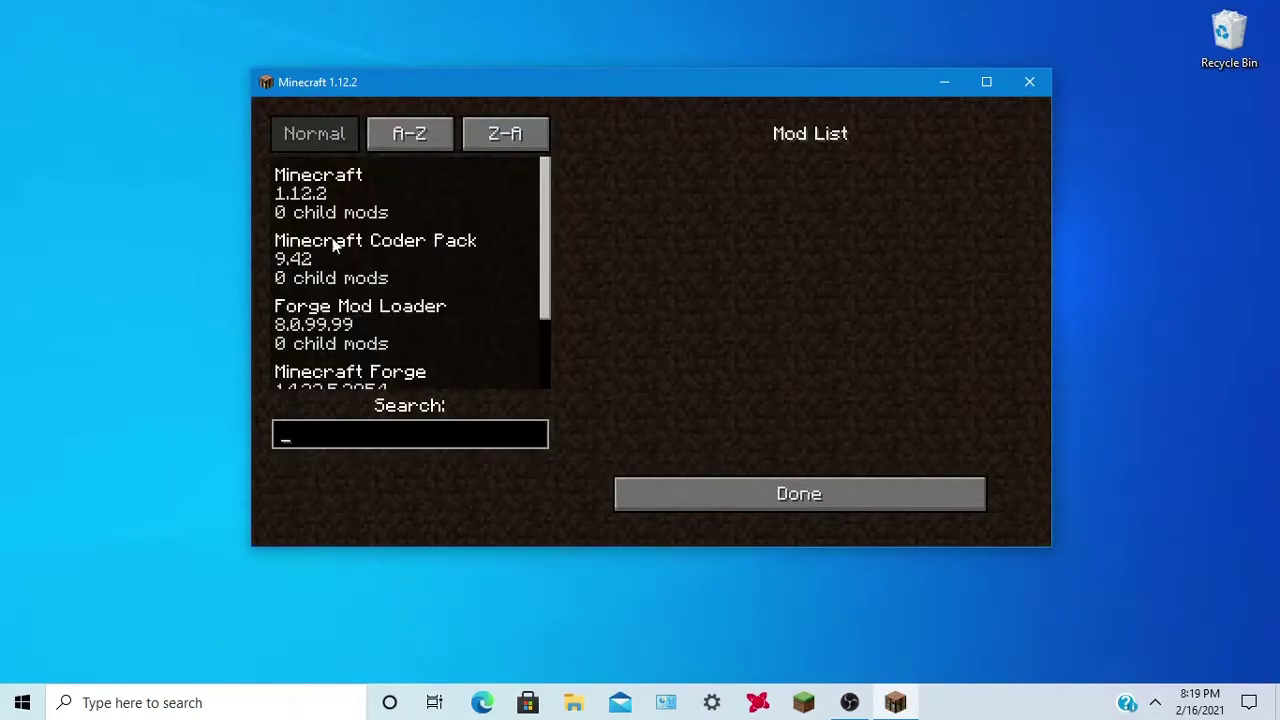
{"action": "scroll", "coordinate": [397, 280], "scroll_direction": "down", "scroll_amount": 3}
{"action": "left_click", "coordinate": [368, 358]}
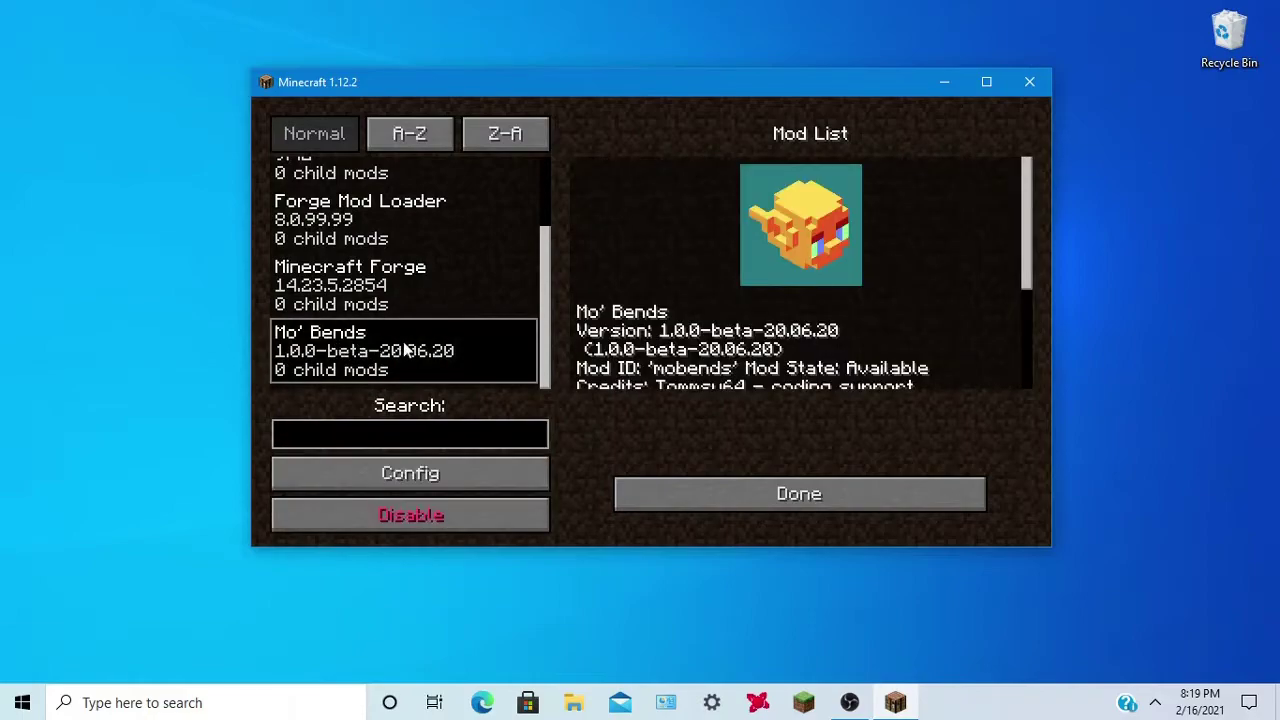
{"action": "left_click", "coordinate": [516, 470]}
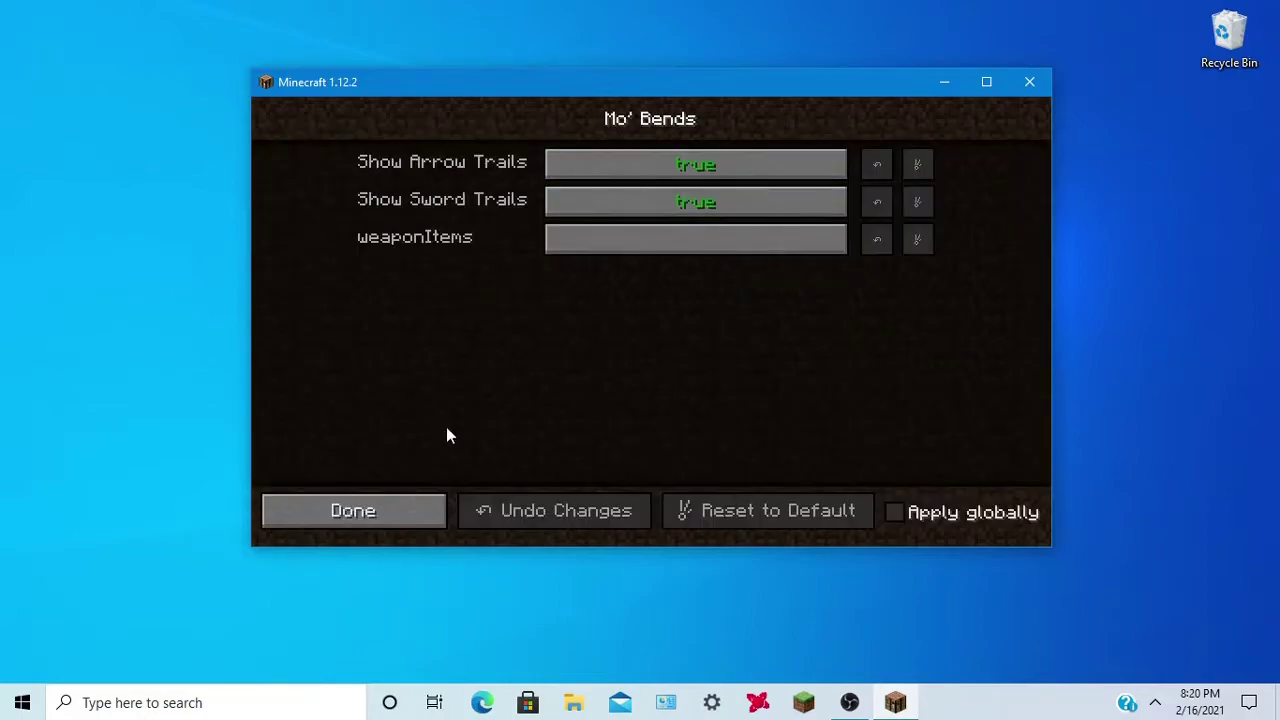
{"action": "left_click", "coordinate": [361, 515]}
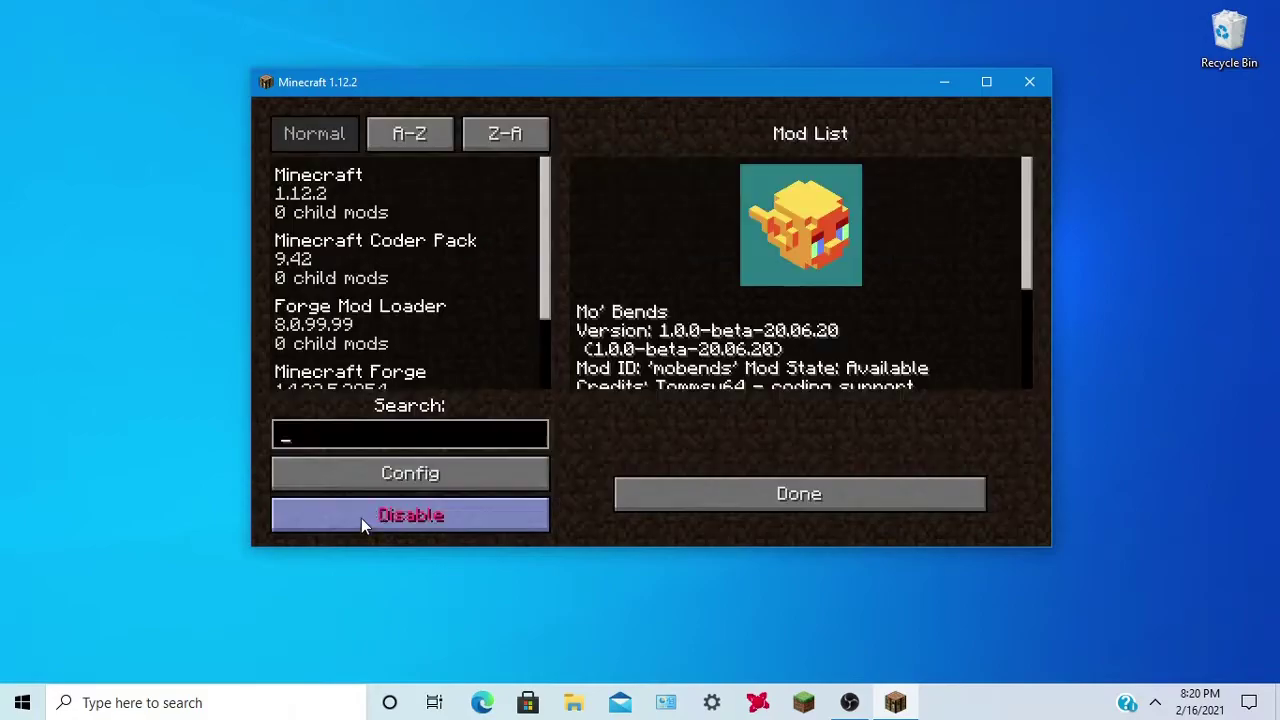
{"action": "left_click", "coordinate": [664, 513]}
Step: Create a singleplayer world named New World in Creative mode, keeping the default world generation options
{"action": "left_click", "coordinate": [613, 316]}
{"action": "left_click", "coordinate": [730, 468]}
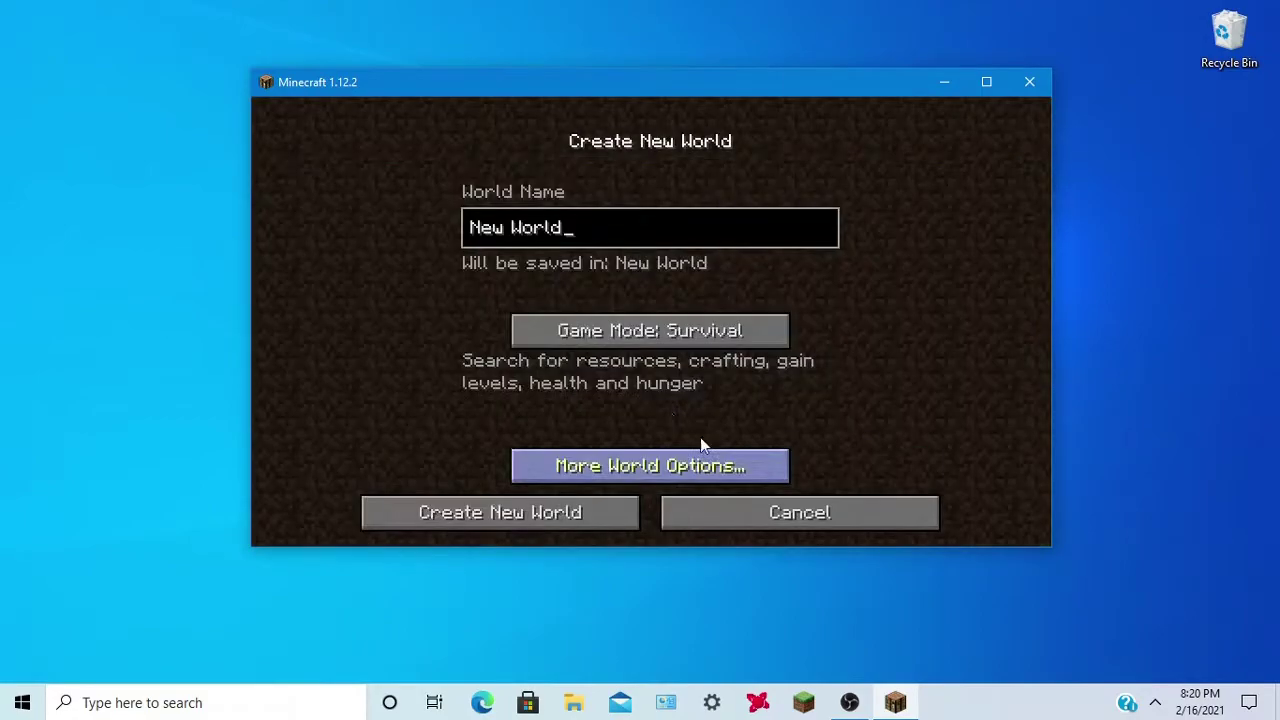
{"action": "left_click", "coordinate": [577, 333]}
{"action": "left_click", "coordinate": [577, 333]}
{"action": "left_click", "coordinate": [616, 476]}
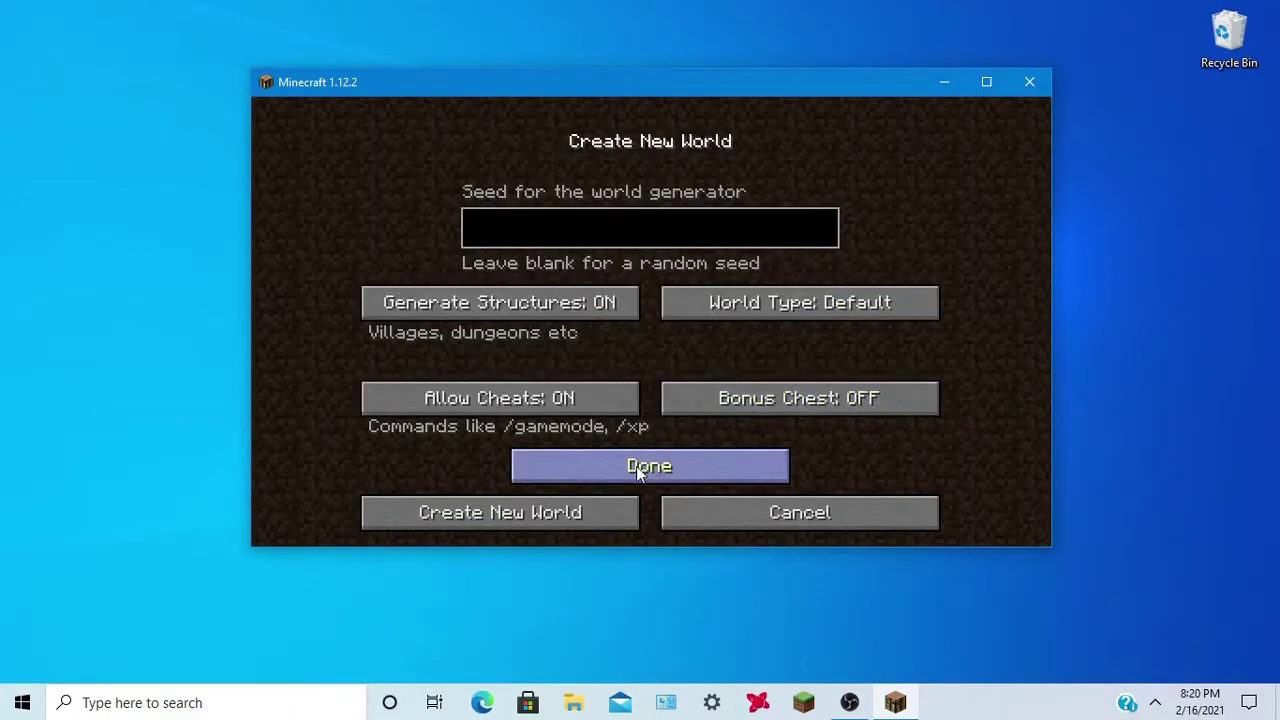
{"action": "left_click", "coordinate": [636, 466]}
{"action": "left_click", "coordinate": [555, 515]}
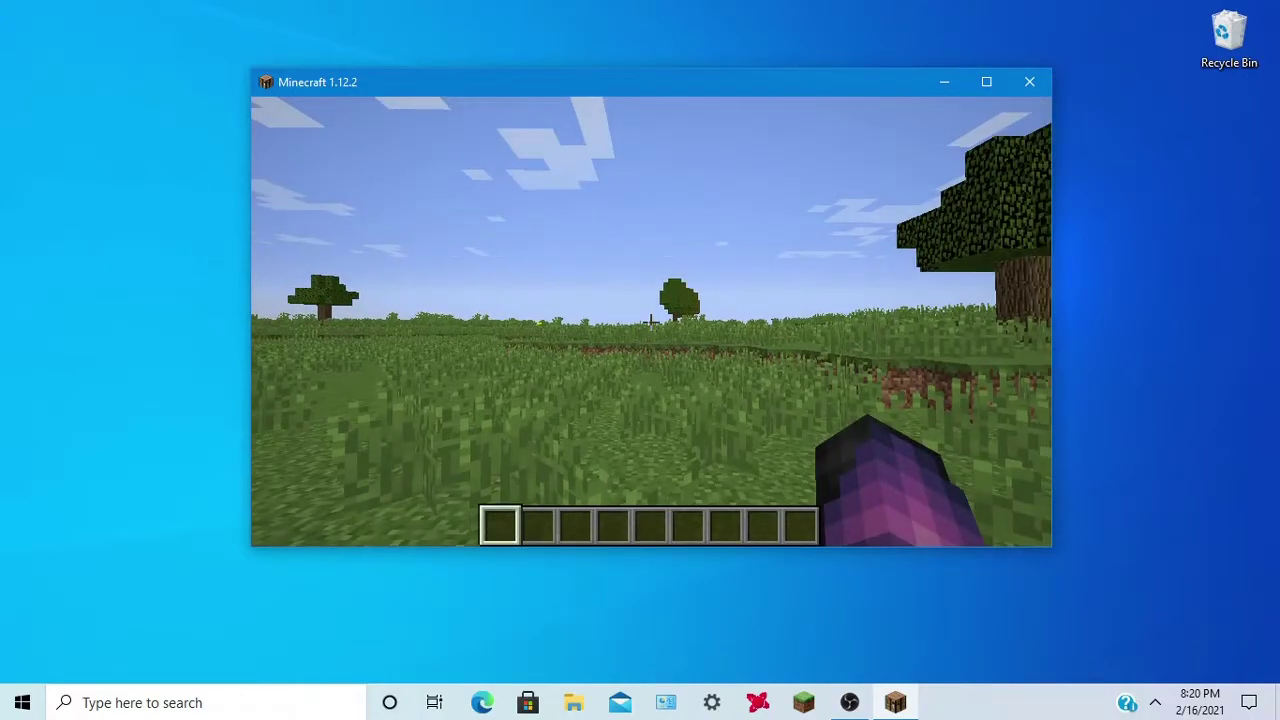
Step: Set the game's graphics to Fast in the video settings, check the performance and details settings, and return to the world
{"action": "key", "text": "w"}
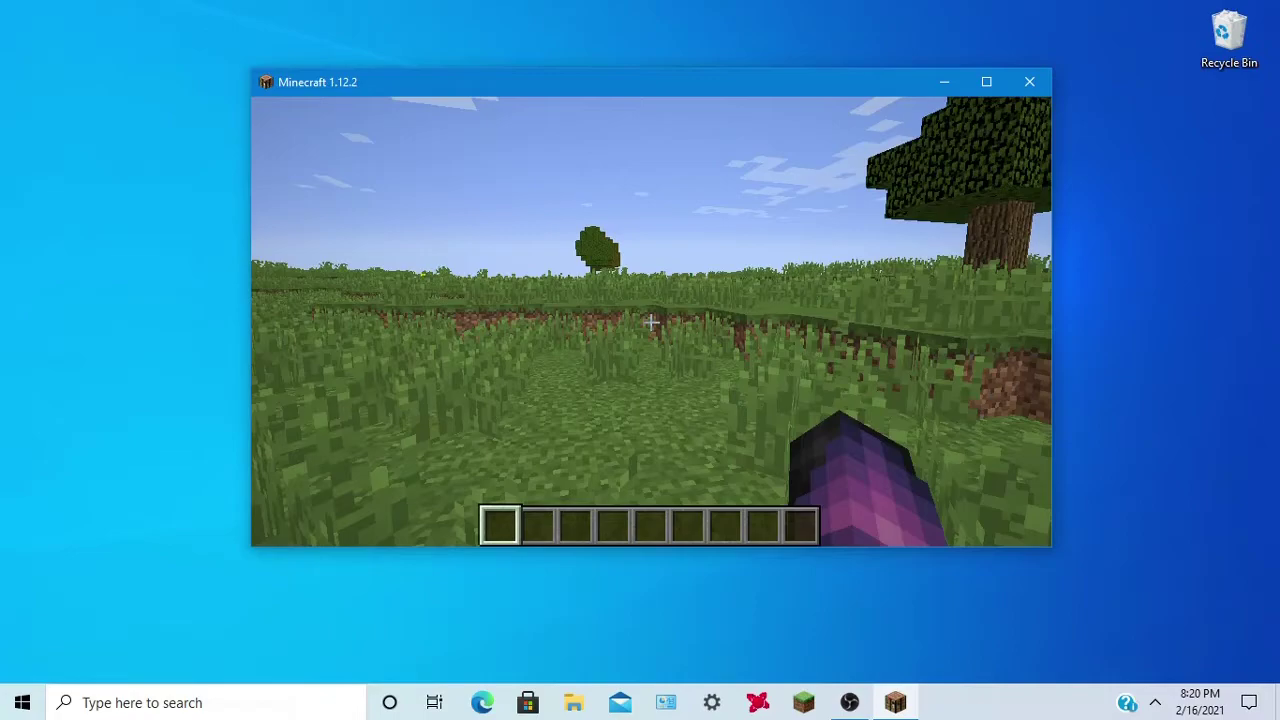
{"action": "key", "text": "Escape"}
{"action": "left_click", "coordinate": [589, 378]}
{"action": "left_click", "coordinate": [570, 325]}
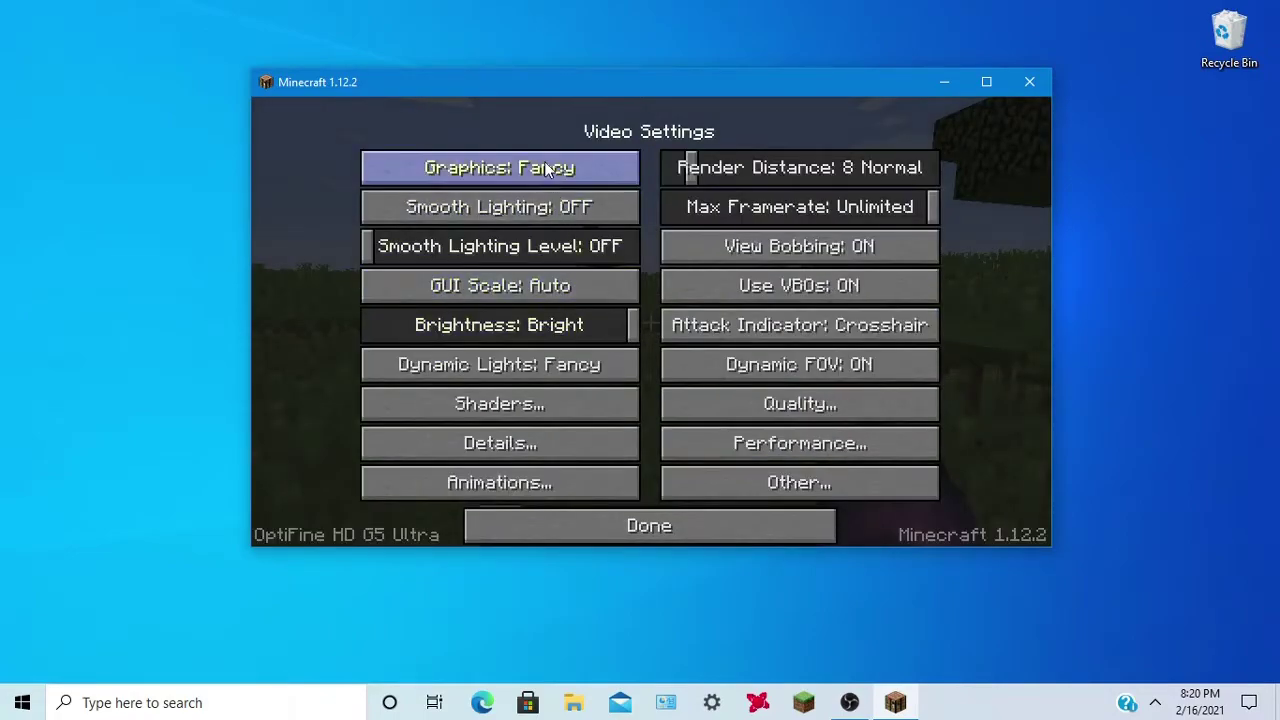
{"action": "left_click", "coordinate": [550, 168]}
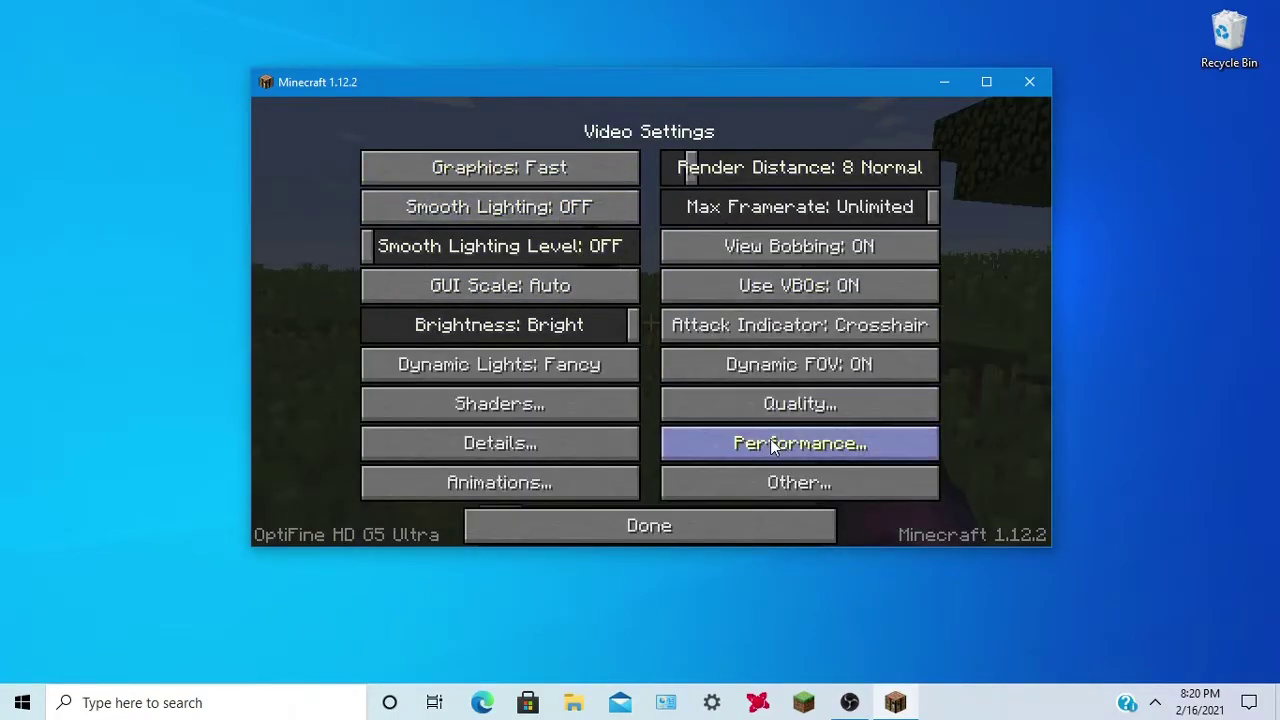
{"action": "left_click", "coordinate": [772, 446]}
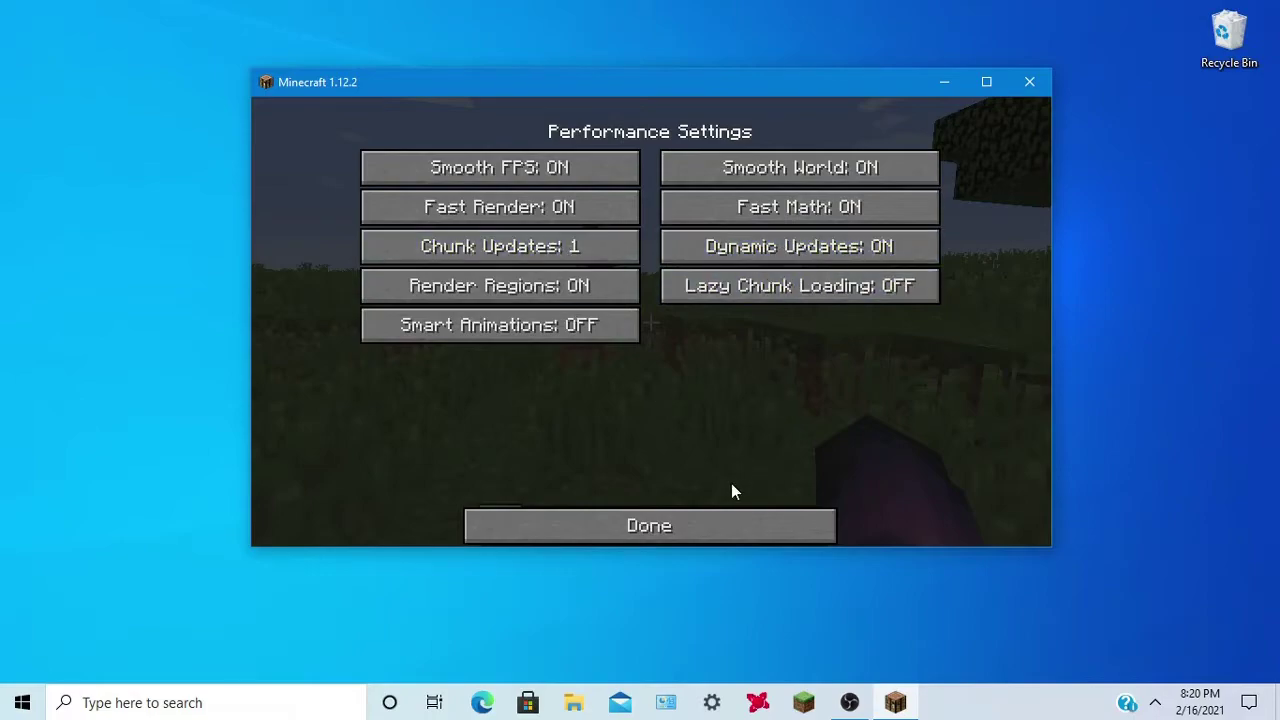
{"action": "left_click", "coordinate": [727, 525]}
{"action": "left_click", "coordinate": [504, 445]}
{"action": "left_click", "coordinate": [727, 530]}
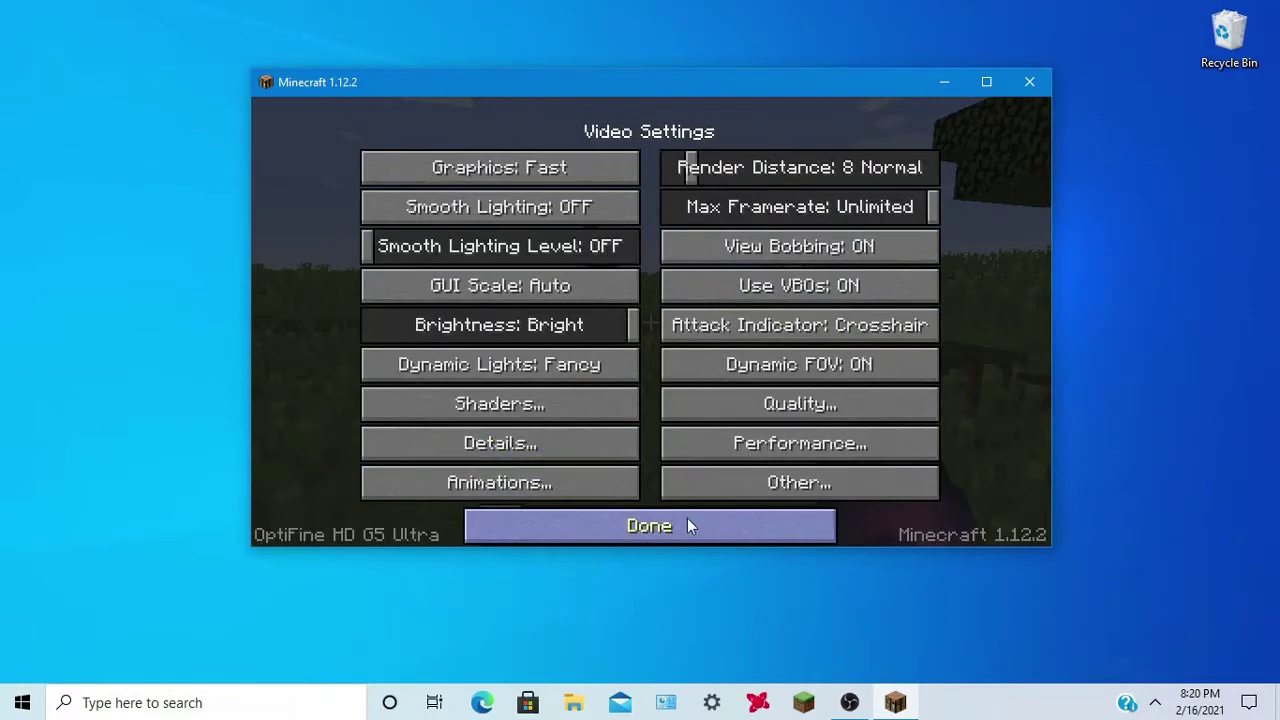
{"action": "key", "text": "Escape"}
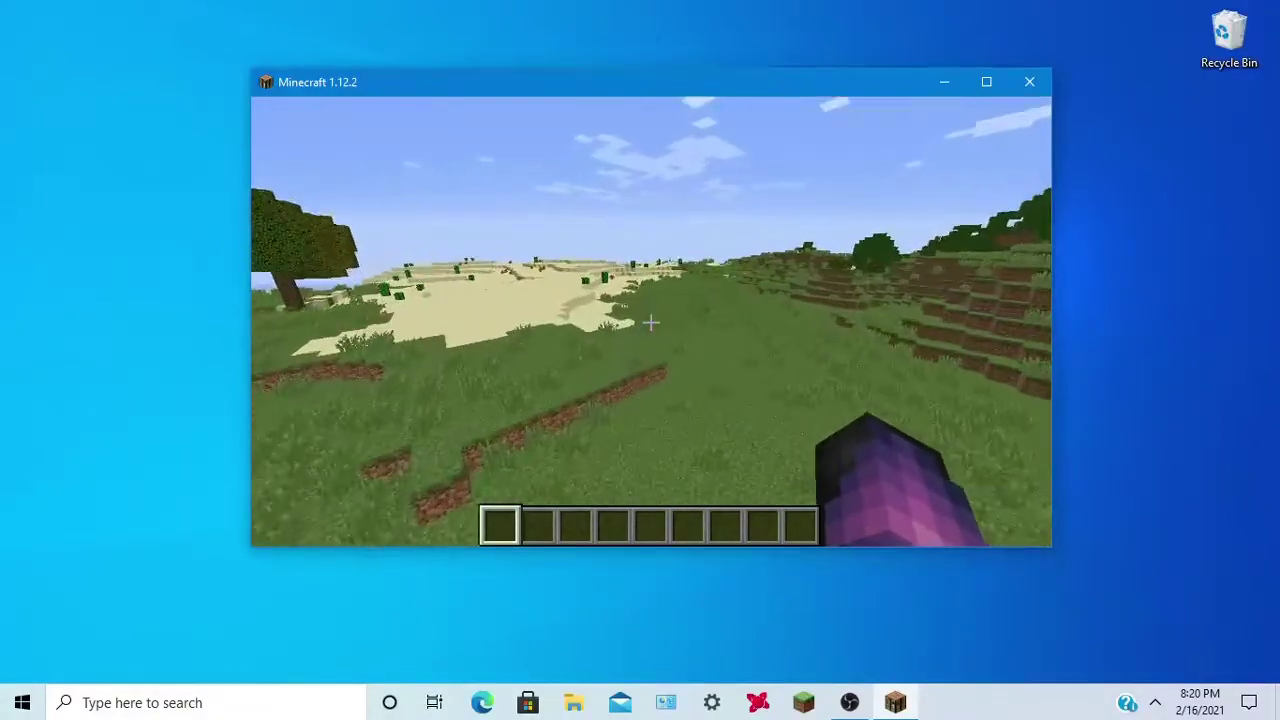
Step: Move forward across the grassland and desert to look around the new world
{"action": "key", "text": "w"}
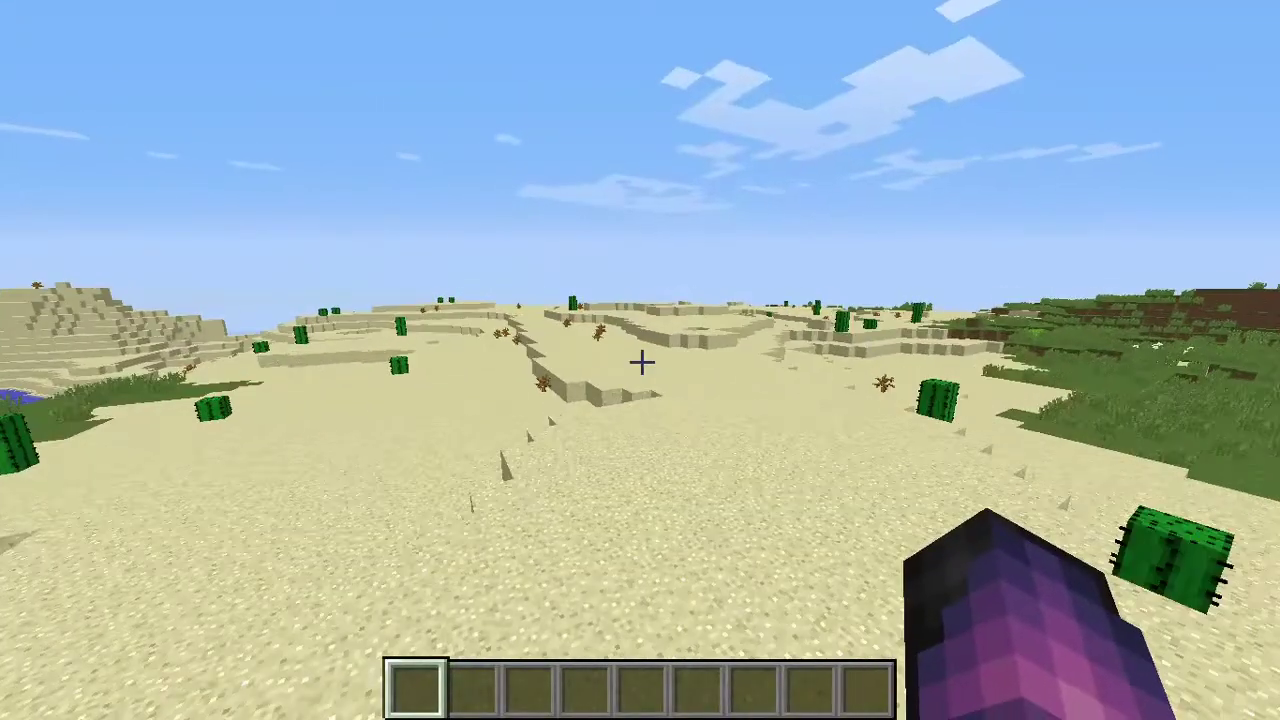
{"action": "key", "text": "w"}
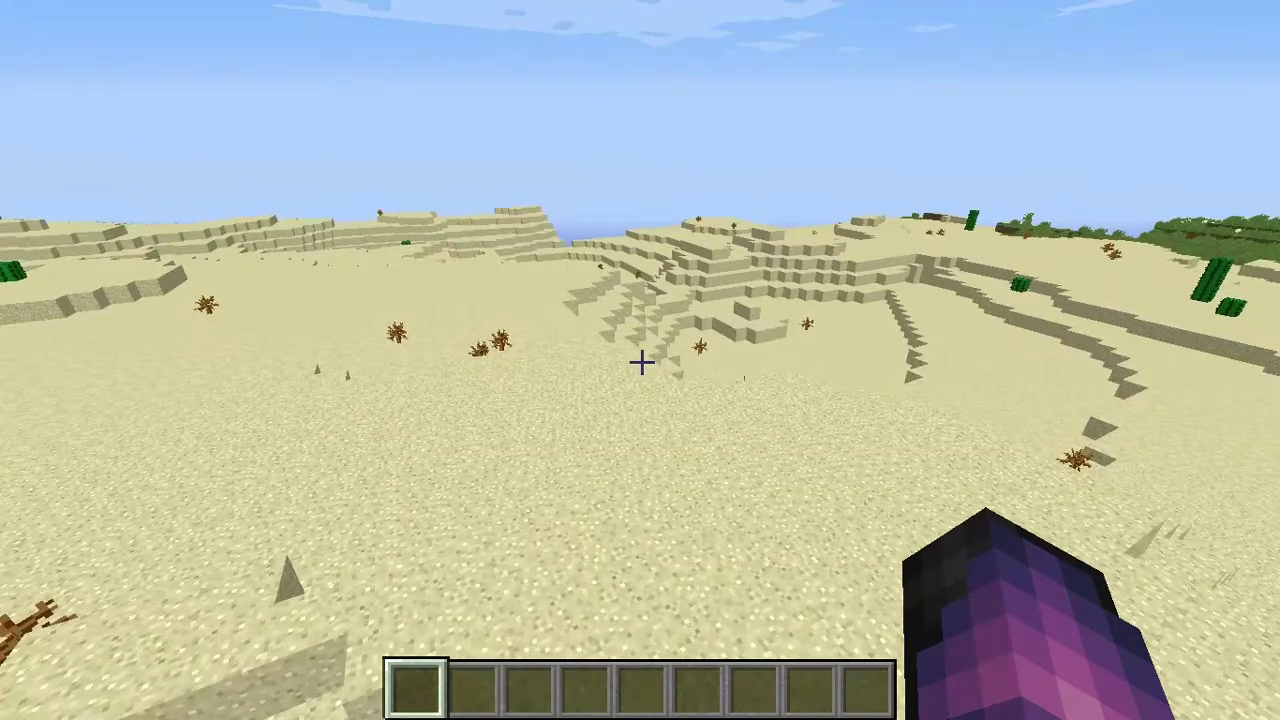
{"action": "key", "text": "w"}
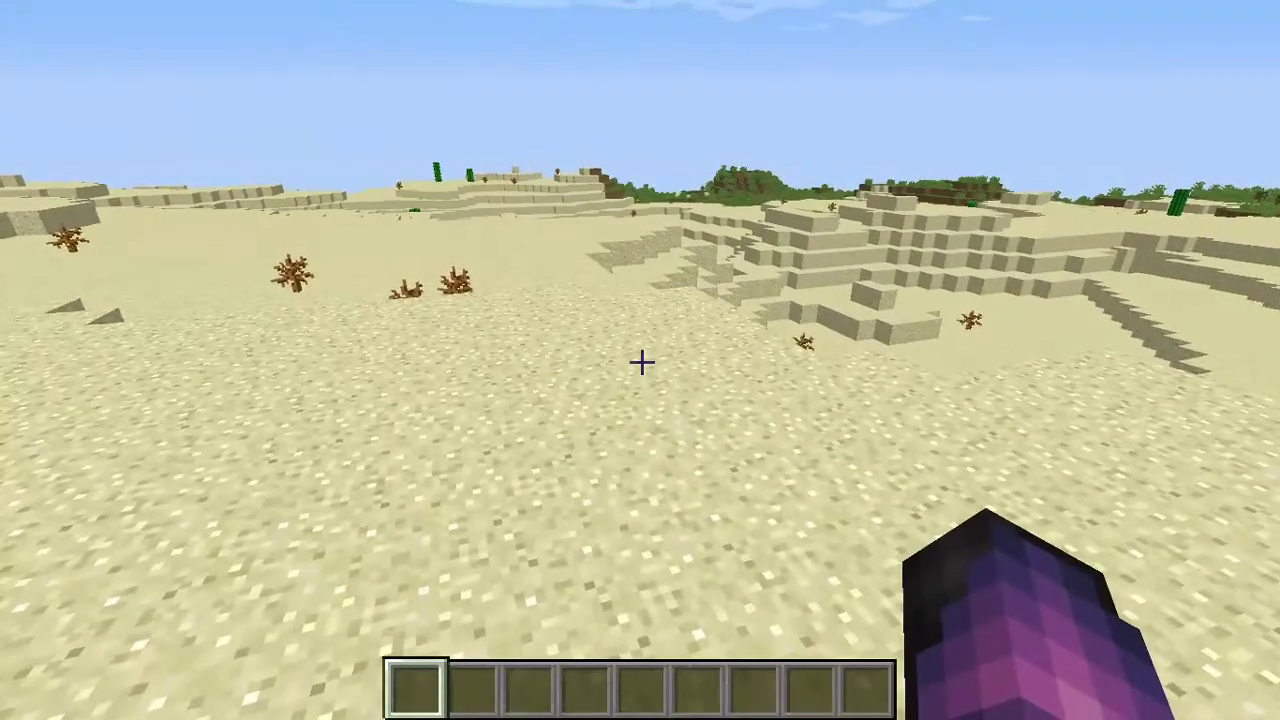
Step: Switch to a third-person view behind the character, move forward in the desert, and look at the Creative inventory's building blocks
{"action": "key", "text": "F5"}
{"action": "key", "text": "w"}
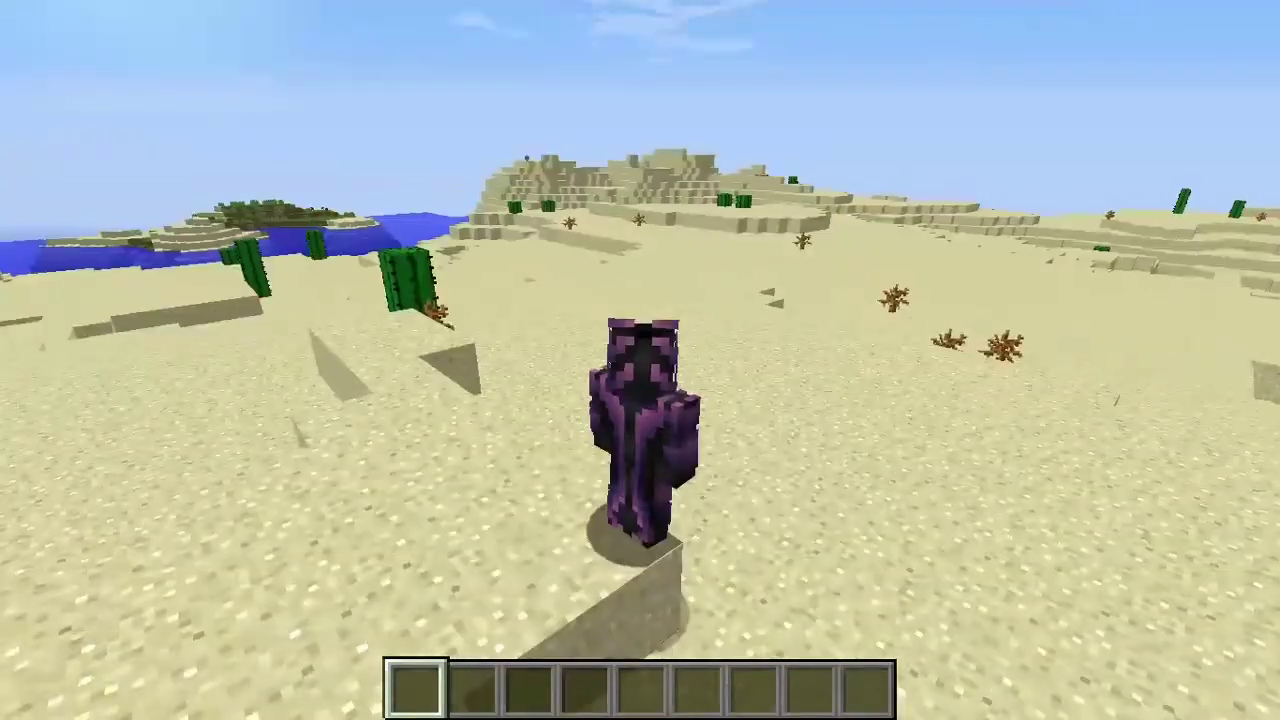
{"action": "key", "text": "e"}
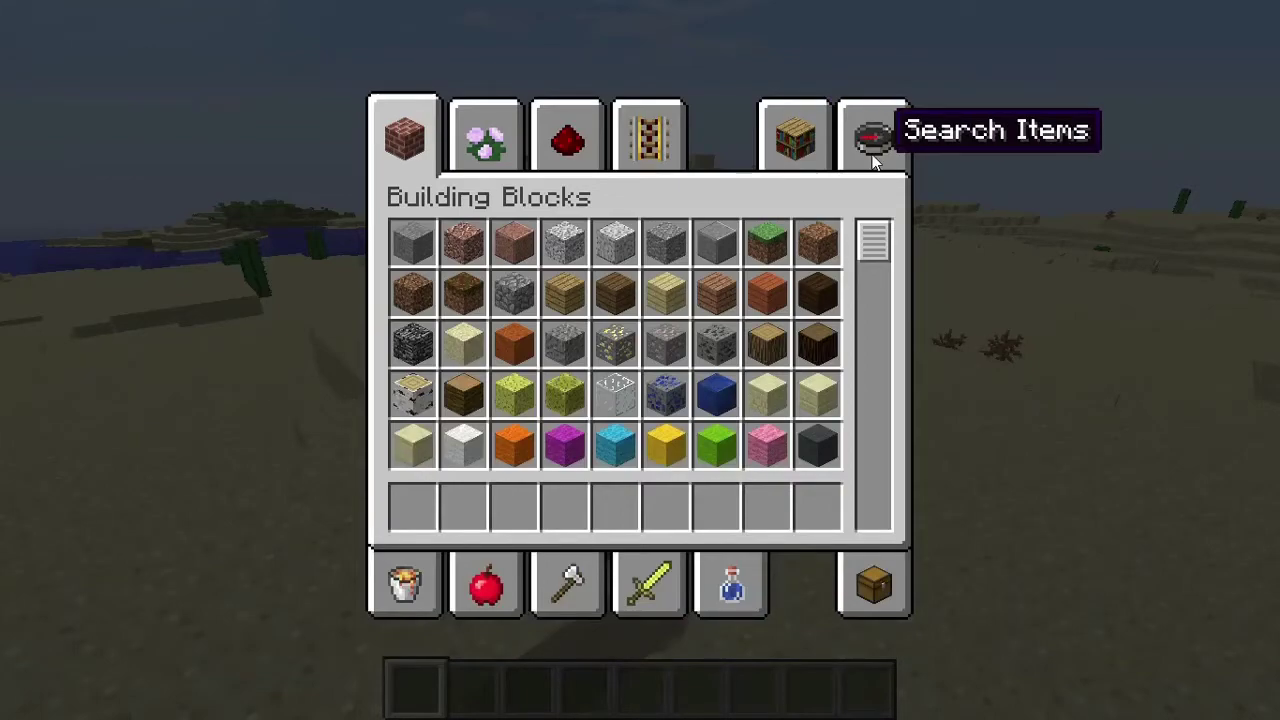
{"action": "key", "text": "e"}
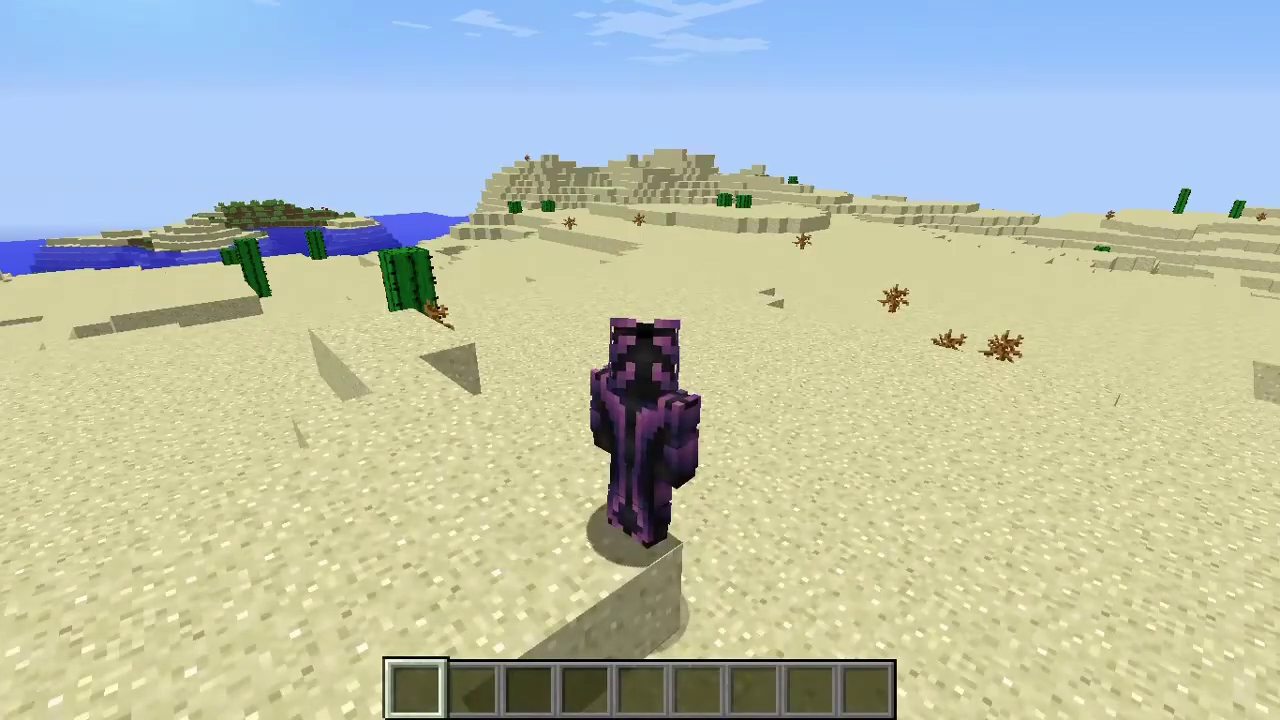
Step: Walk across the desert to examine the character's movement animations from the front and from behind, and pause the game
{"action": "key", "text": "w"}
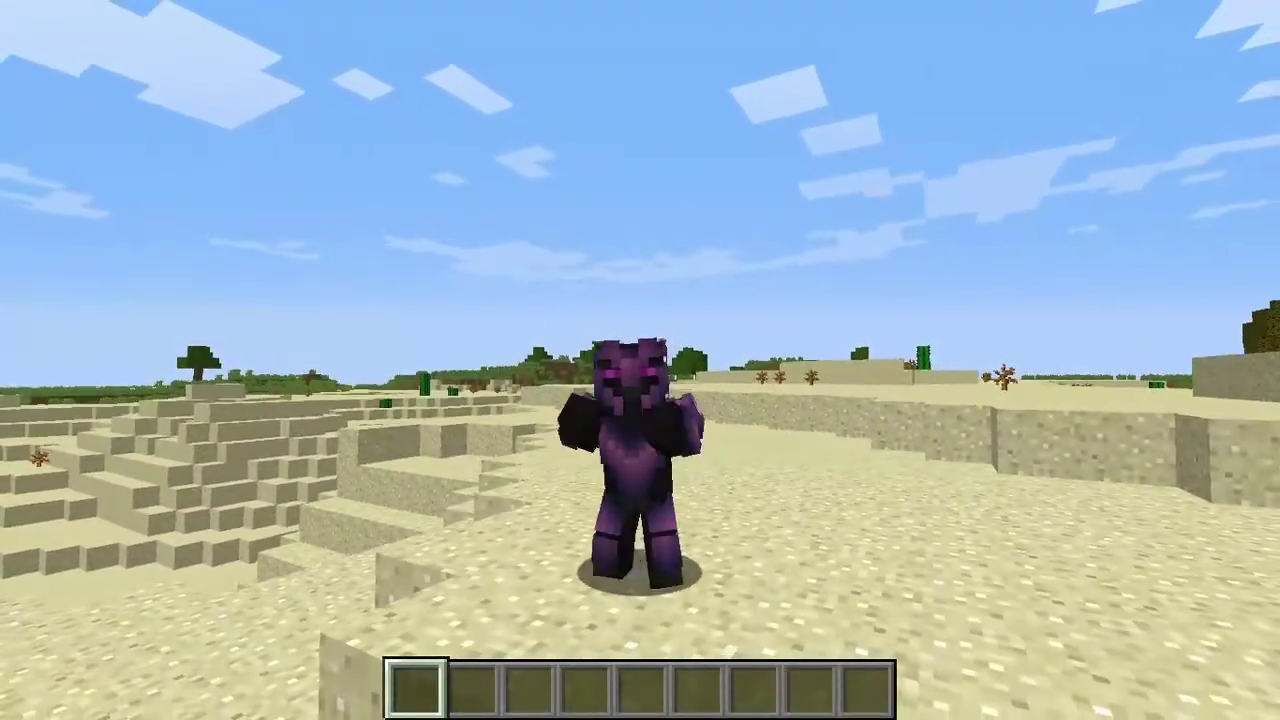
{"action": "key", "text": "F5"}
{"action": "key", "text": "F5"}
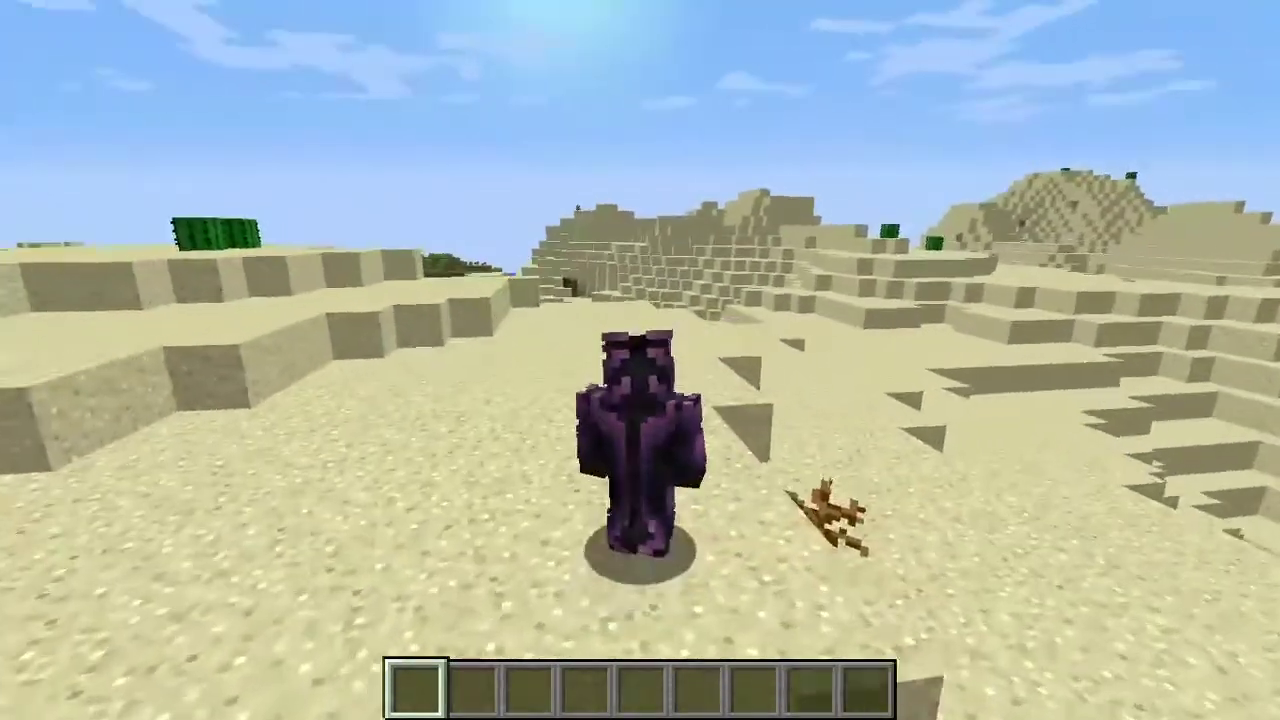
{"action": "key", "text": "Escape"}
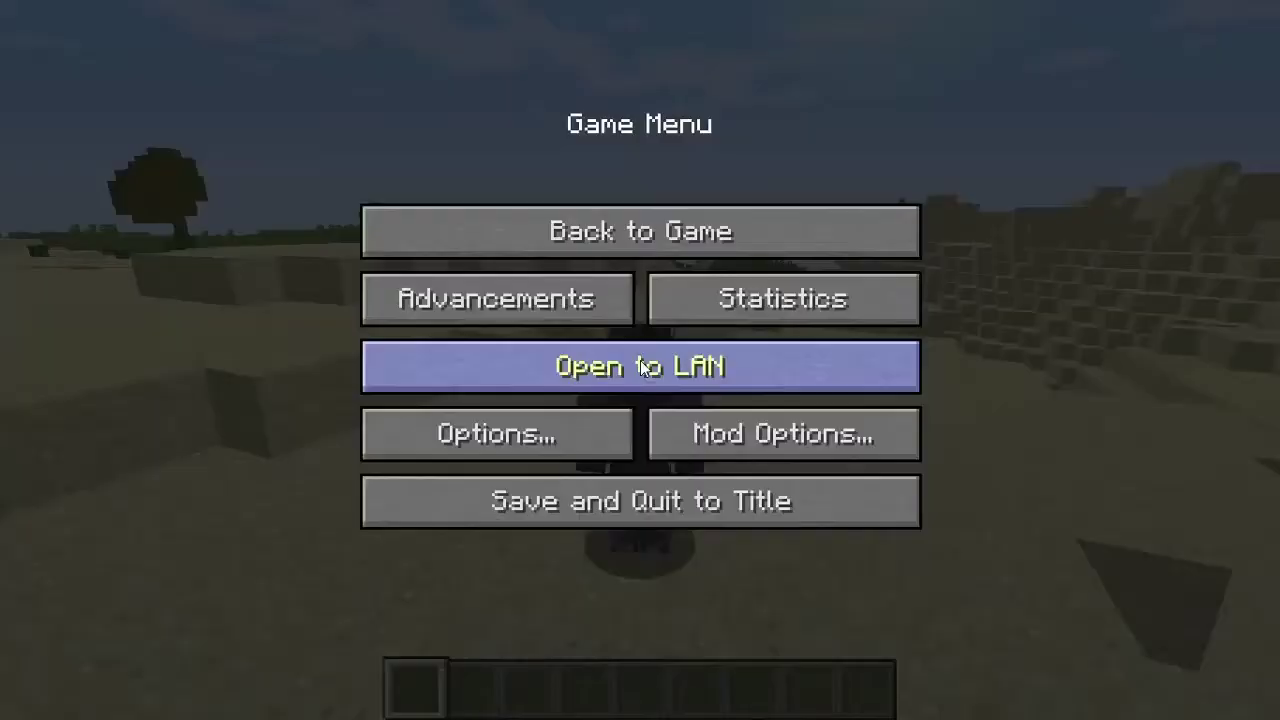